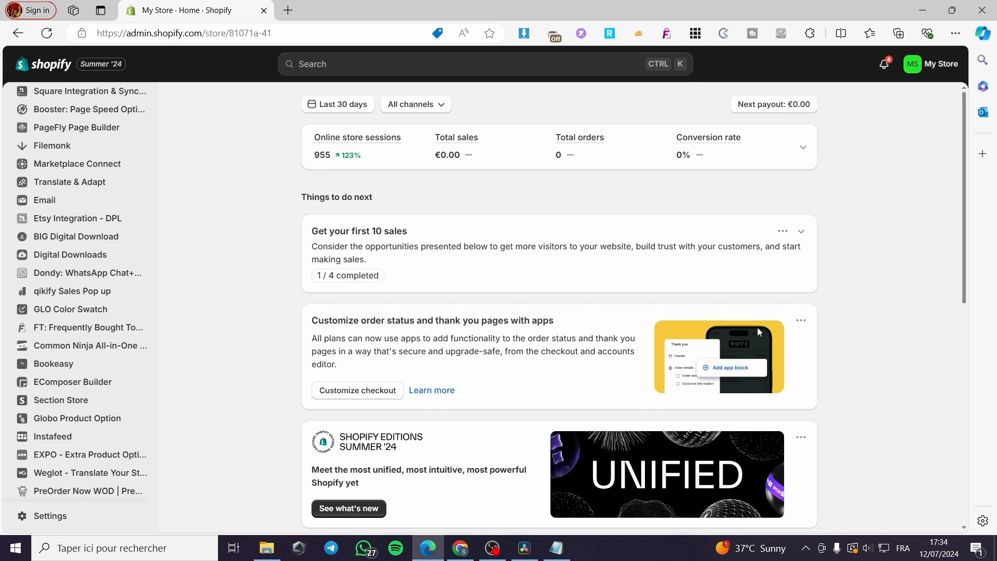
{"action": "scroll", "coordinate": [125, 322], "scroll_direction": "up", "scroll_amount": 8}
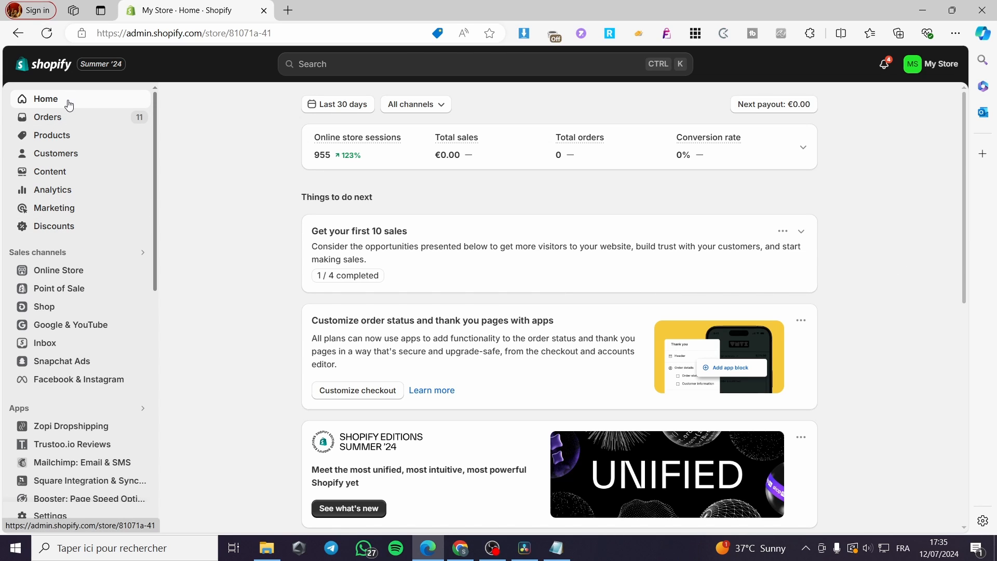
{"action": "left_click", "coordinate": [63, 134]}
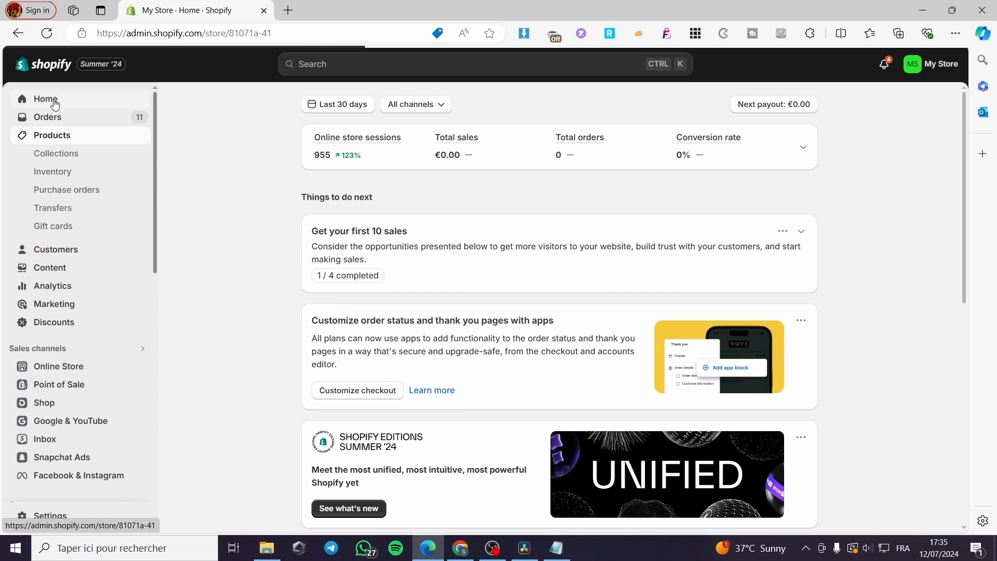
{"action": "left_click", "coordinate": [55, 104]}
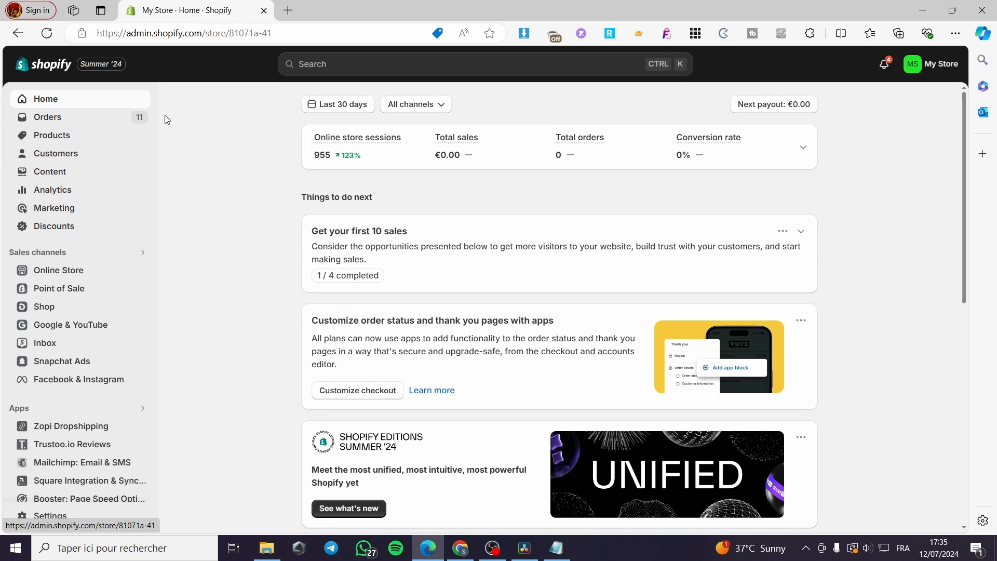
{"action": "left_click", "coordinate": [65, 135]}
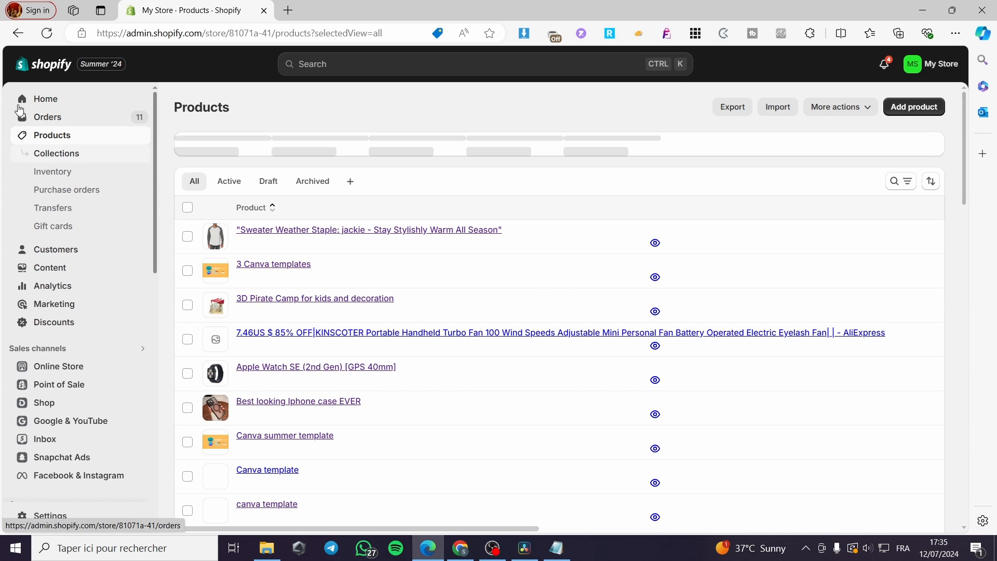
{"action": "left_click", "coordinate": [41, 98]}
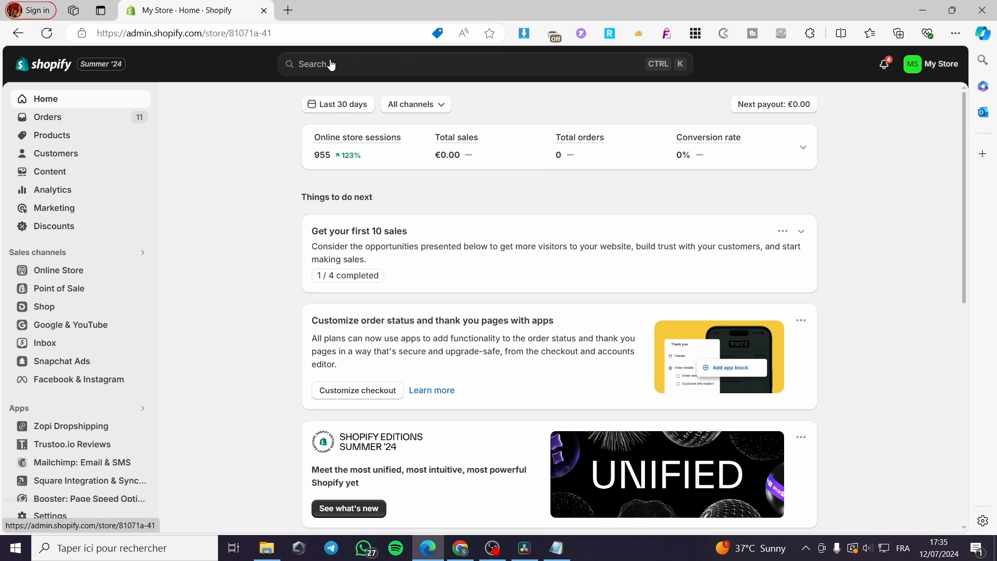
- Search the Shopify App Store for "GLOBO" from the store admin search
{"action": "left_click", "coordinate": [486, 64]}
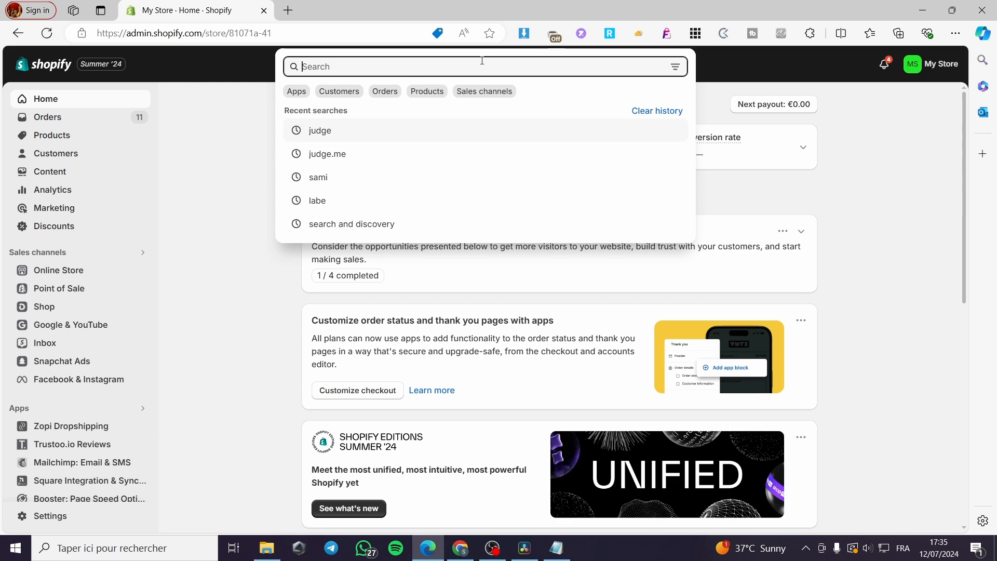
{"action": "type", "text": "GLOBO"}
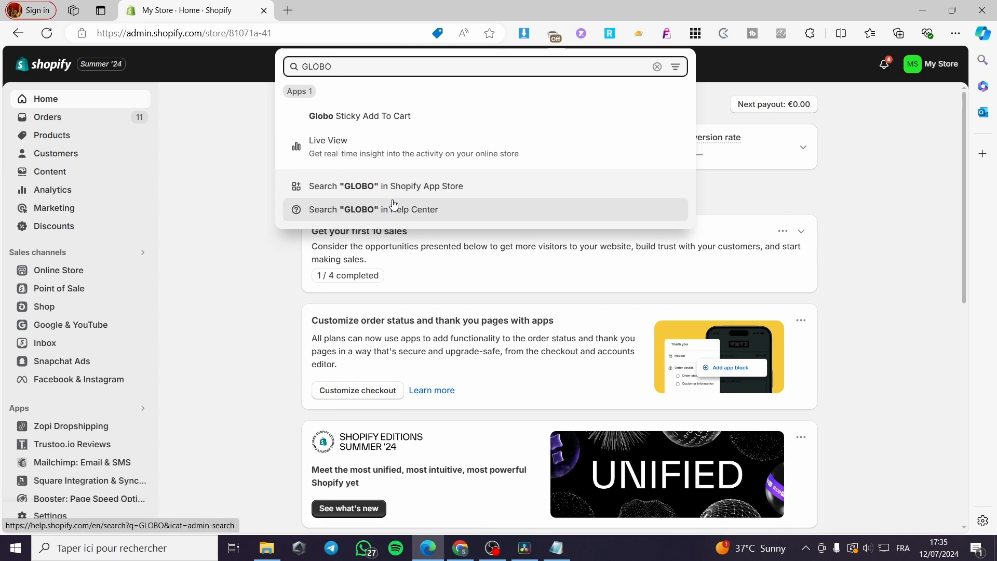
{"action": "left_click", "coordinate": [425, 193]}
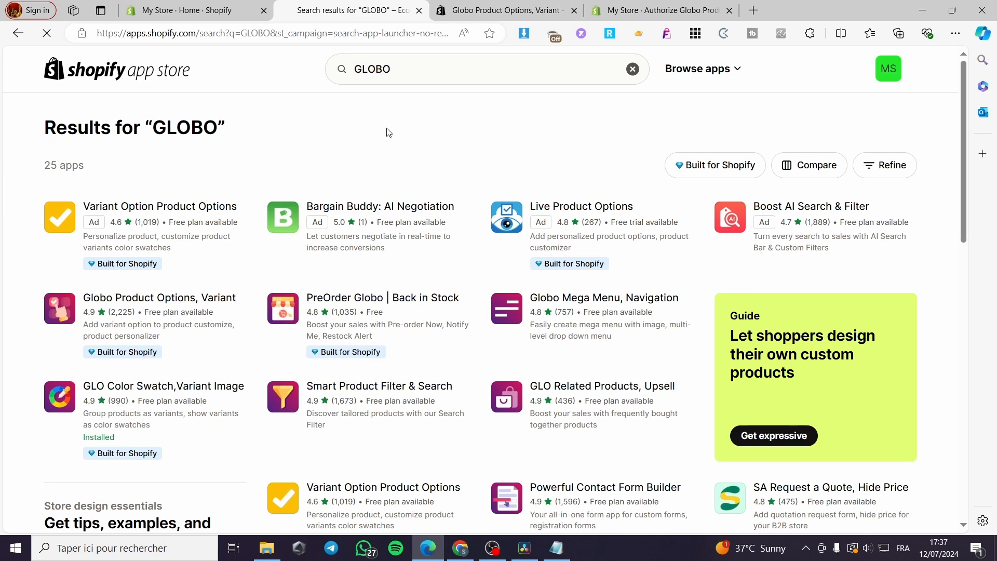
{"action": "left_click_drag", "start_coordinate": [391, 71], "coordinate": [352, 76]}
{"action": "left_click", "coordinate": [290, 119]}
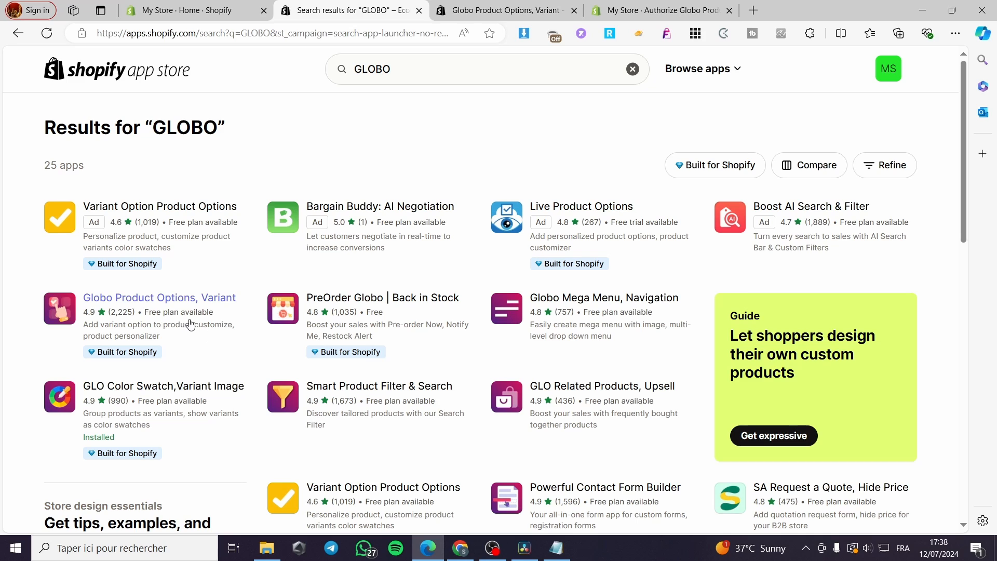
- Open the Globo Product Options, Variant listing and install the app on the store, approving its requested access
{"action": "left_click", "coordinate": [498, 10]}
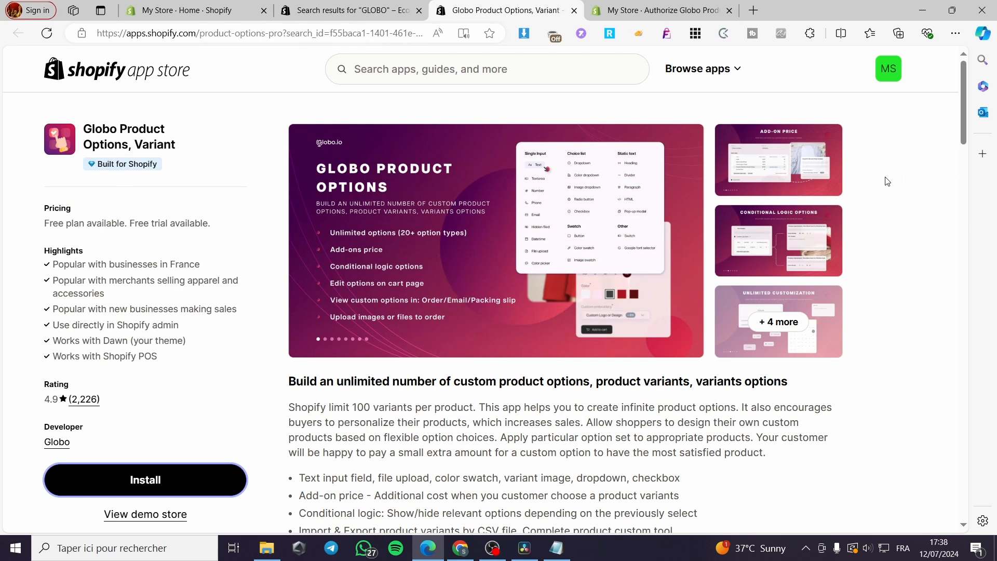
{"action": "scroll", "coordinate": [871, 193], "scroll_direction": "down", "scroll_amount": 3}
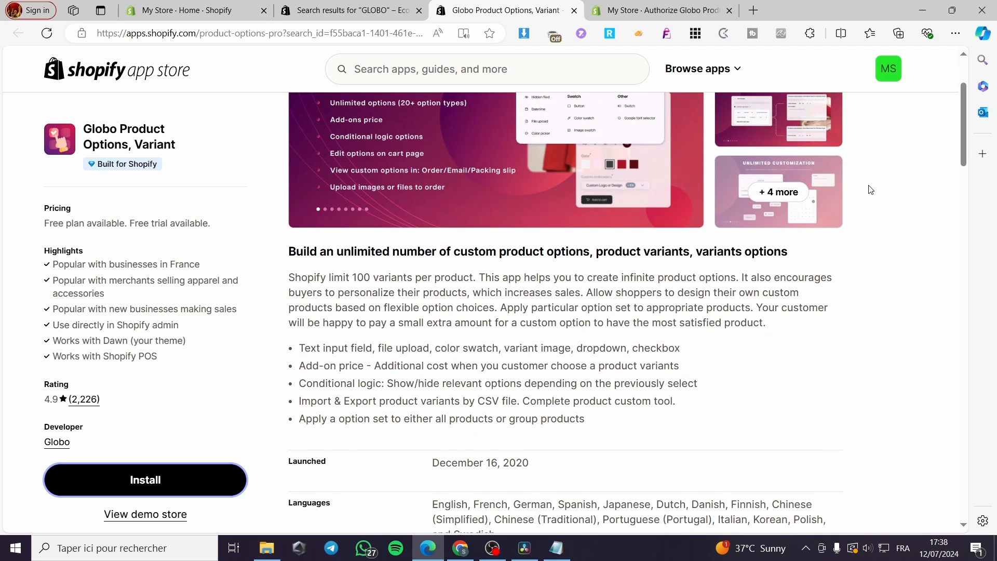
{"action": "scroll", "coordinate": [435, 298], "scroll_direction": "up", "scroll_amount": 6}
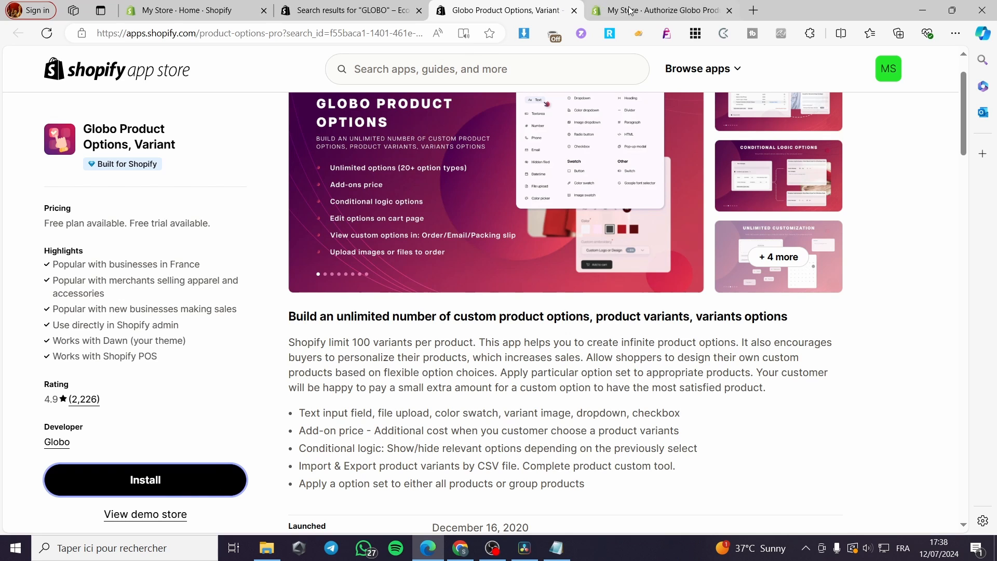
{"action": "left_click", "coordinate": [602, 9]}
{"action": "left_click", "coordinate": [483, 6]}
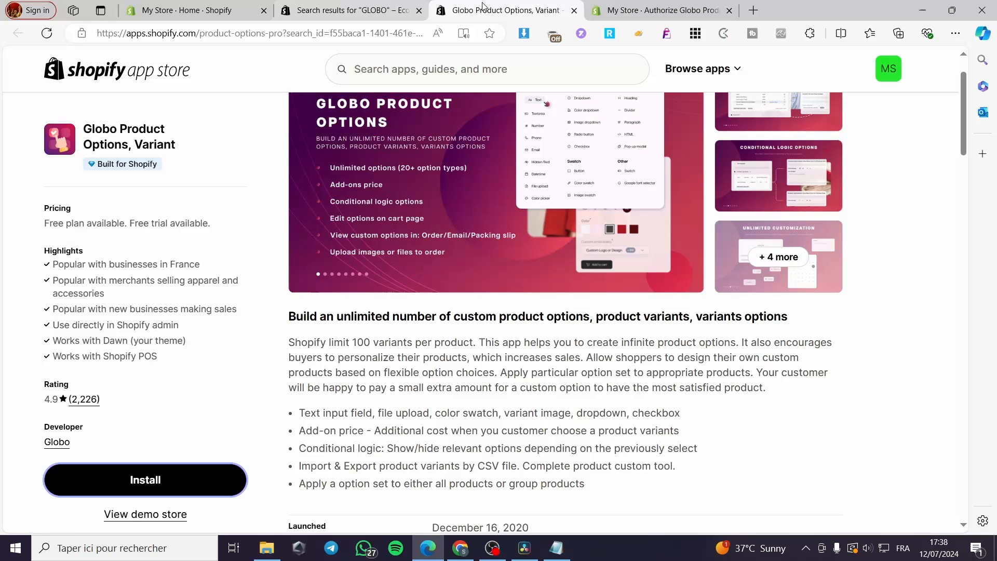
{"action": "left_click", "coordinate": [168, 496]}
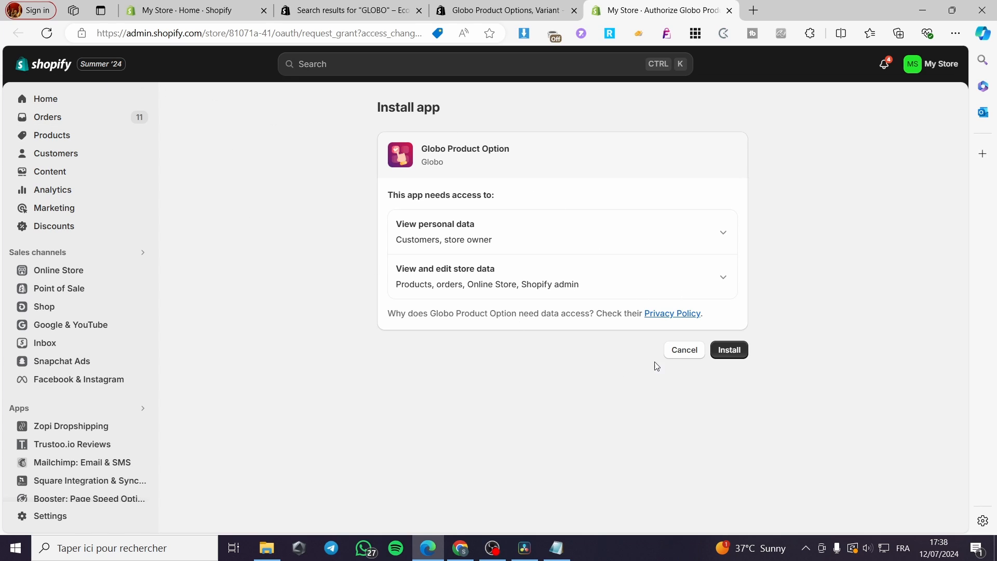
{"action": "left_click", "coordinate": [729, 350]}
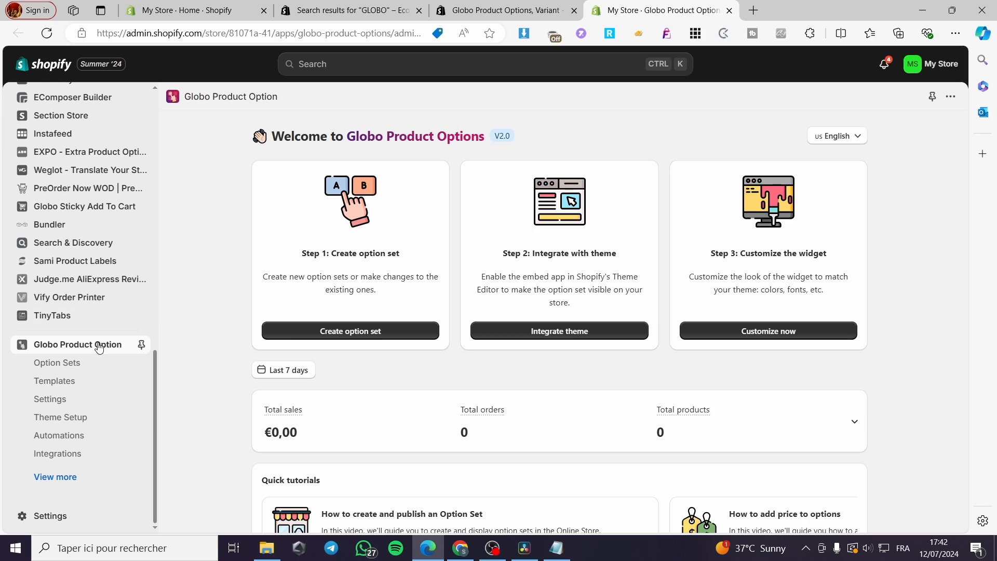
- Pin Globo Product Option to the store's app navigation and start creating a new option set
{"action": "left_click", "coordinate": [142, 345]}
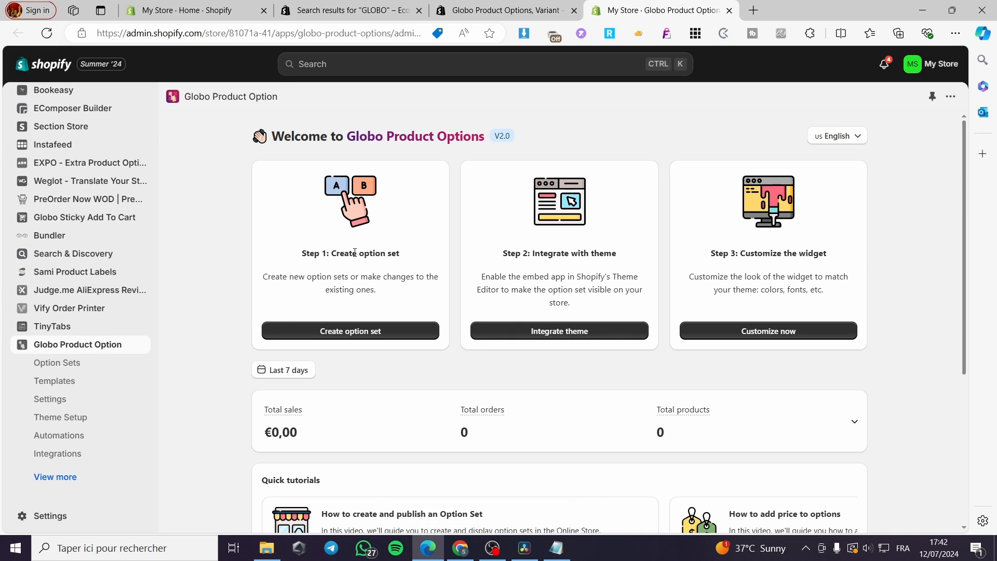
{"action": "left_click_drag", "start_coordinate": [404, 254], "coordinate": [328, 254]}
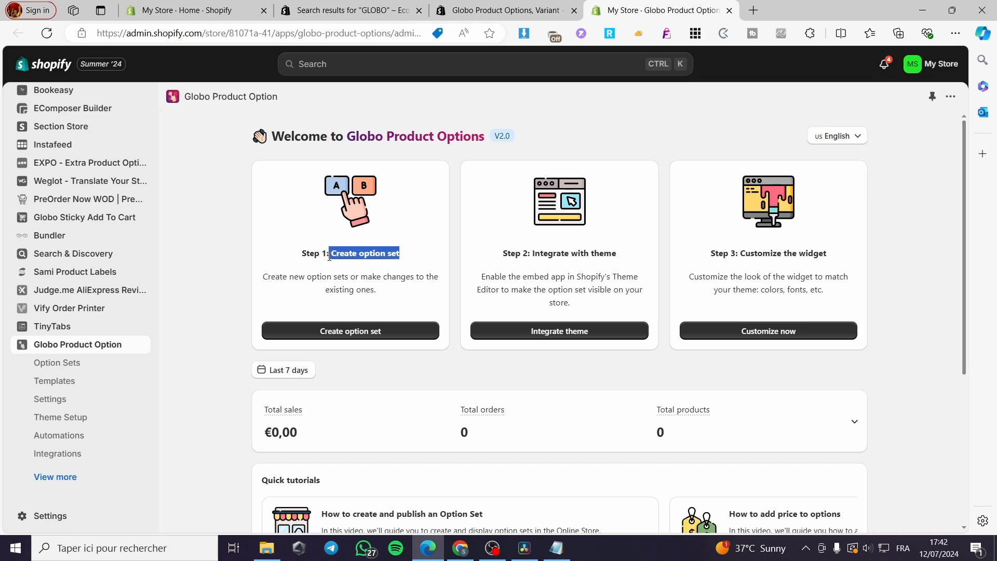
{"action": "left_click", "coordinate": [315, 277]}
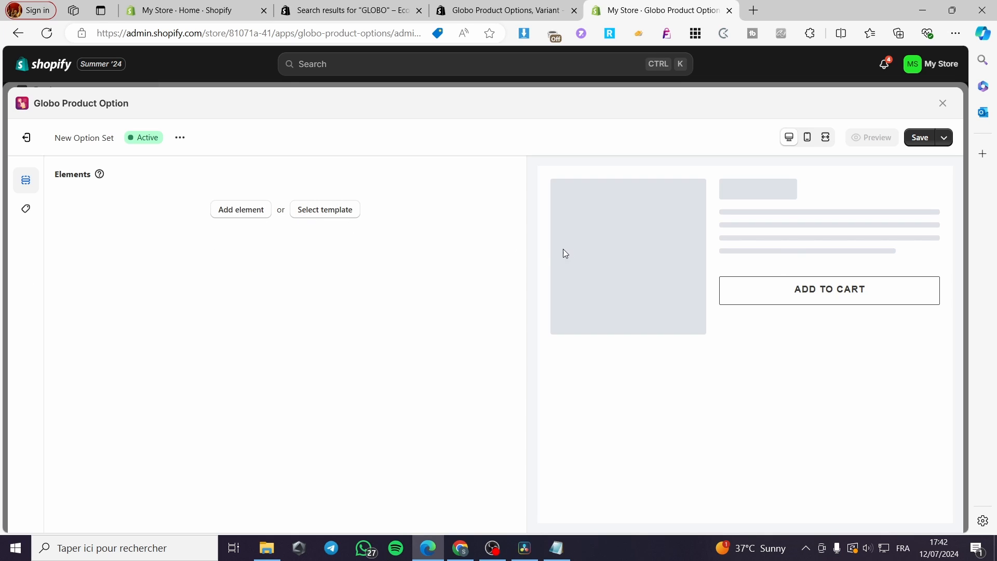
- Add a Textarea element and a single-line Text element to the new option set
{"action": "left_click", "coordinate": [235, 213]}
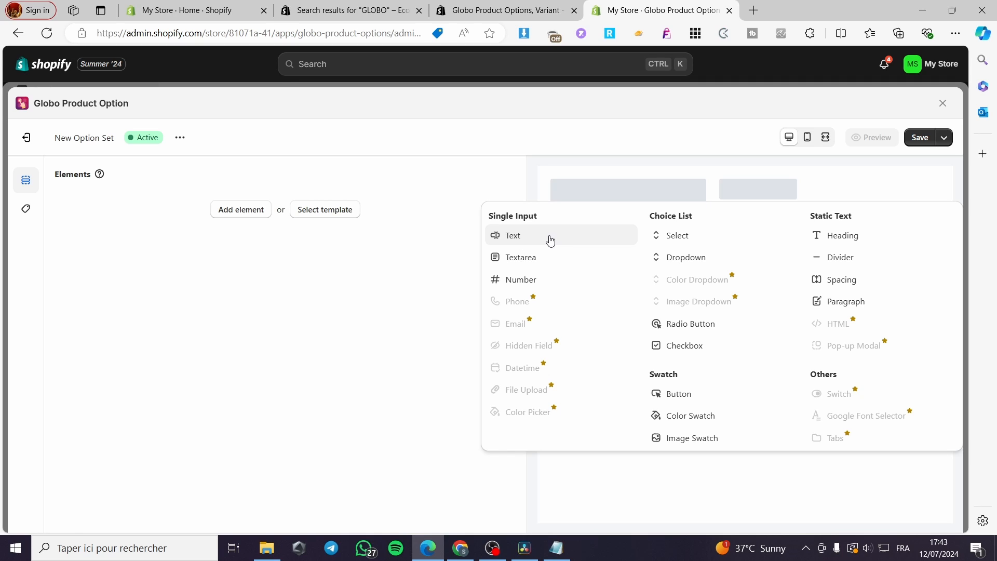
{"action": "left_click", "coordinate": [537, 261]}
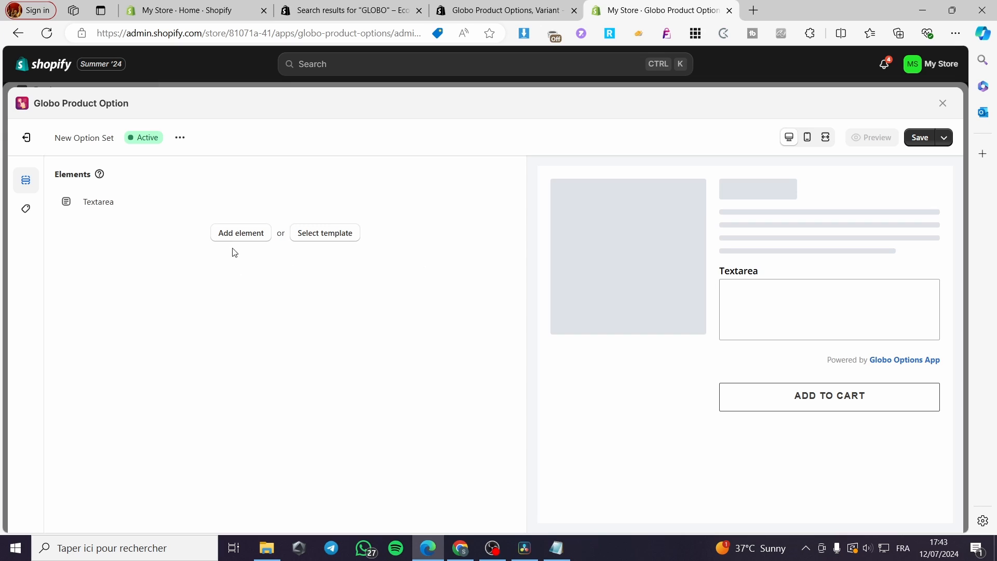
{"action": "left_click", "coordinate": [244, 235]}
{"action": "left_click", "coordinate": [500, 258]}
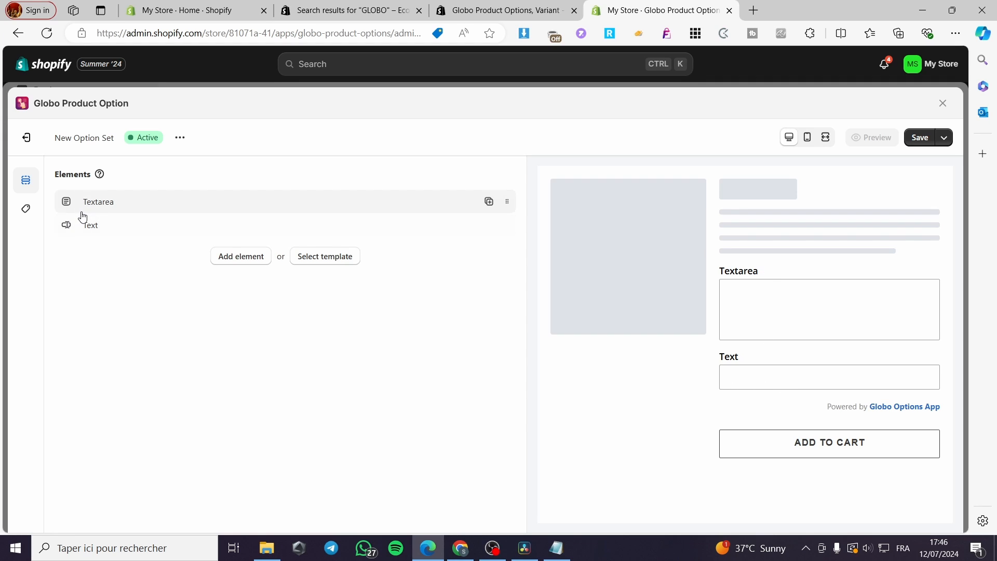
- Set the Textarea element's label to "Customized text" and return to the element list
{"action": "left_click", "coordinate": [95, 202]}
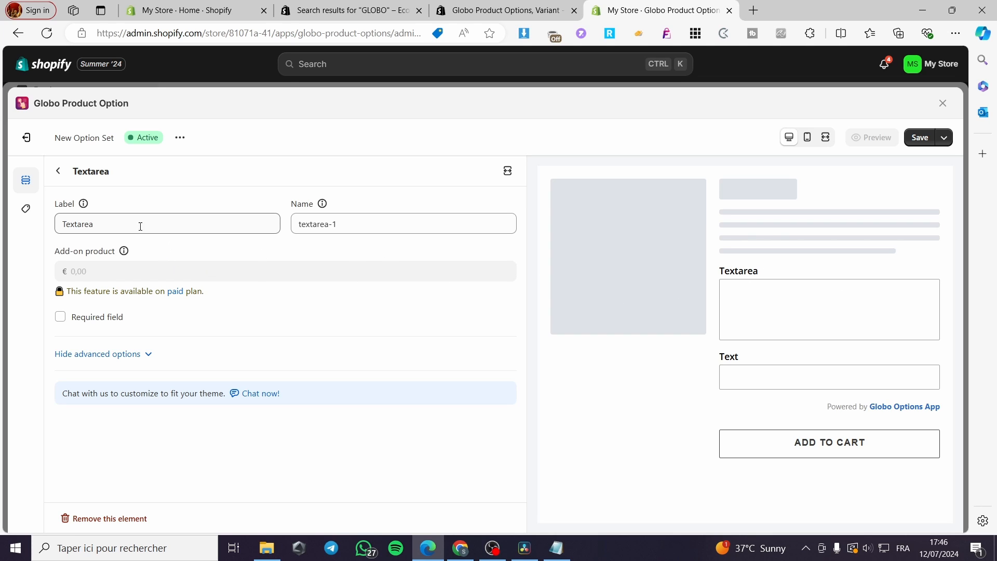
{"action": "left_click_drag", "start_coordinate": [101, 229], "coordinate": [35, 229]}
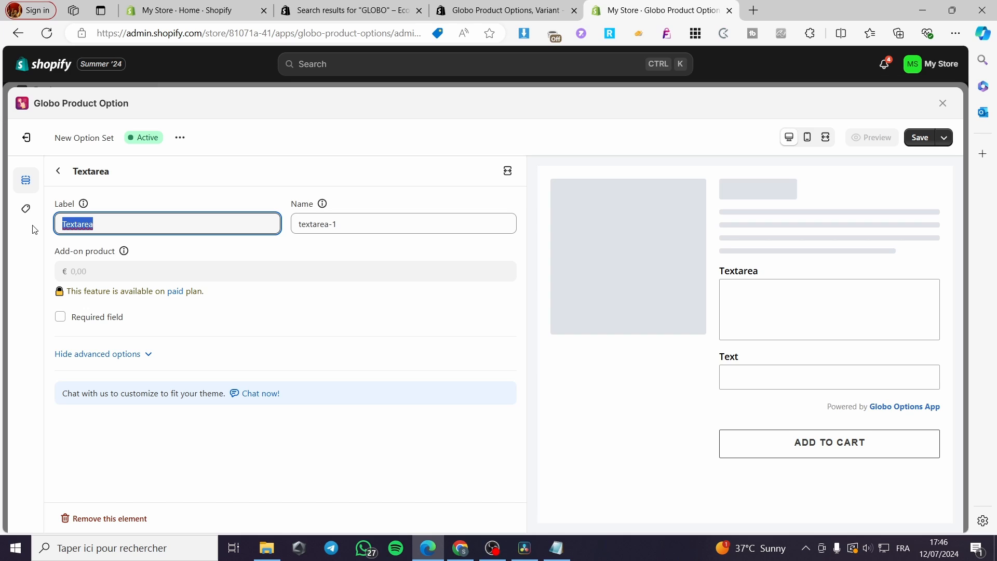
{"action": "type", "text": "Cu"}
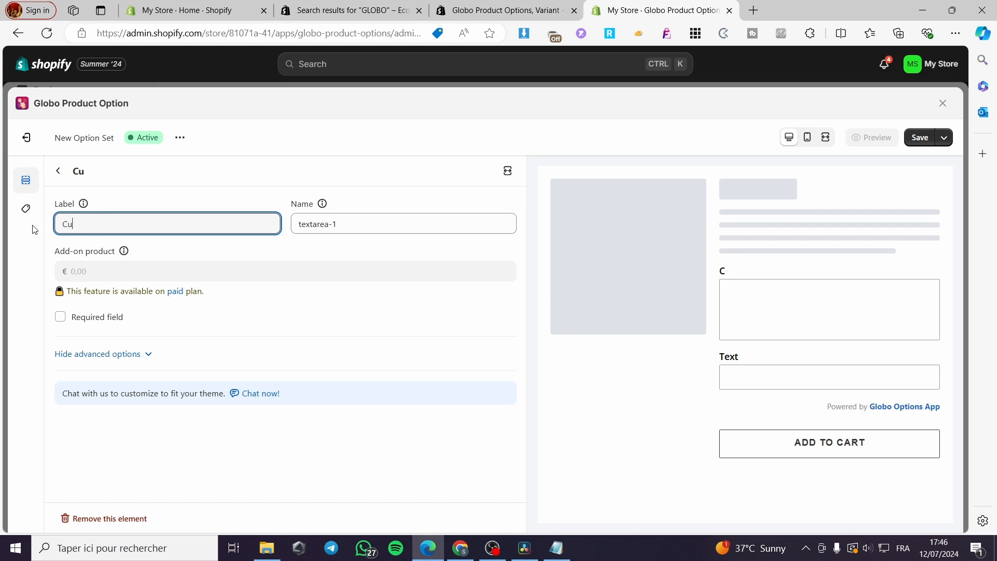
{"action": "type", "text": "stomized text"}
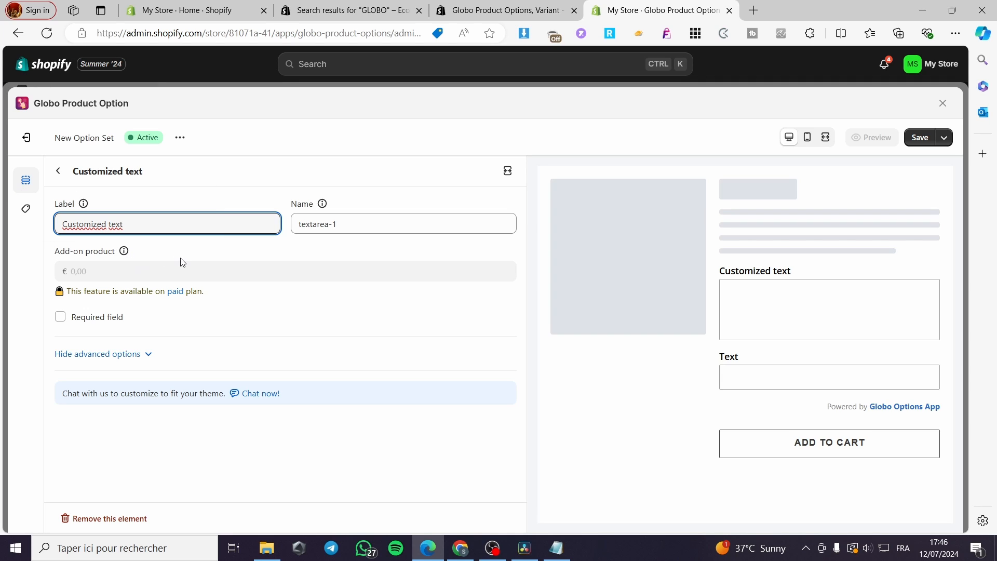
{"action": "left_click", "coordinate": [609, 395]}
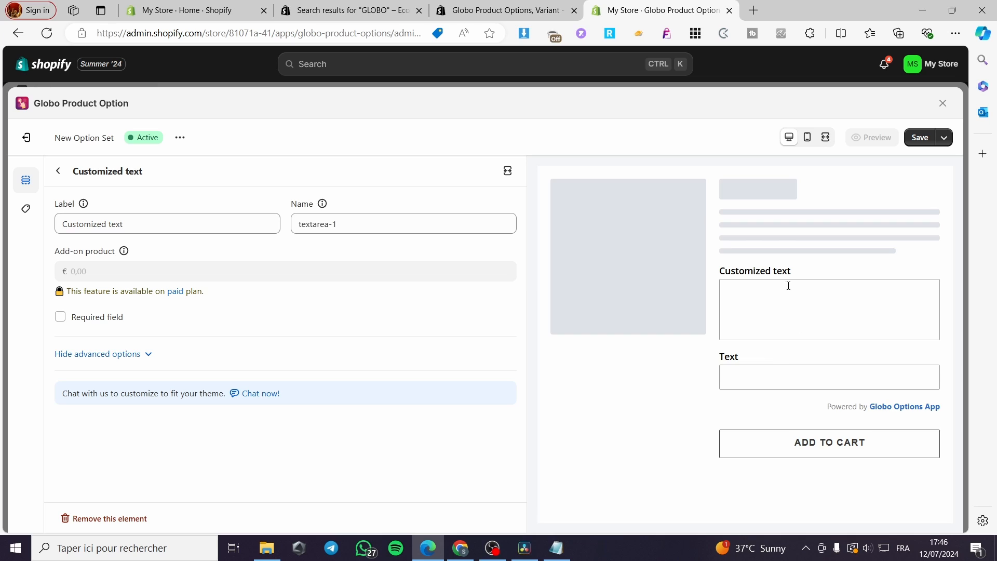
{"action": "left_click", "coordinate": [57, 173]}
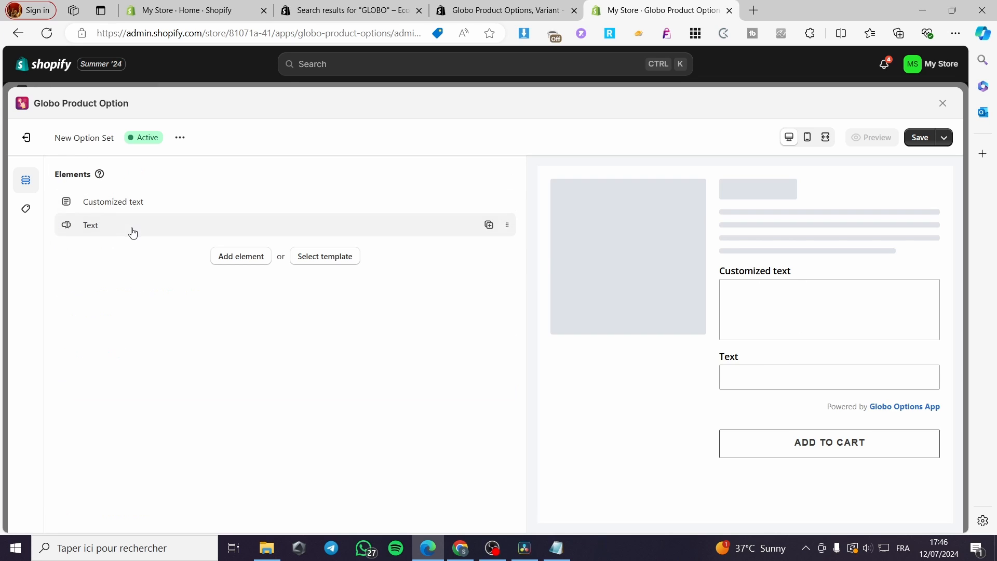
- Set the Text element's label to "Custom text" and return to the element list
{"action": "left_click", "coordinate": [85, 229]}
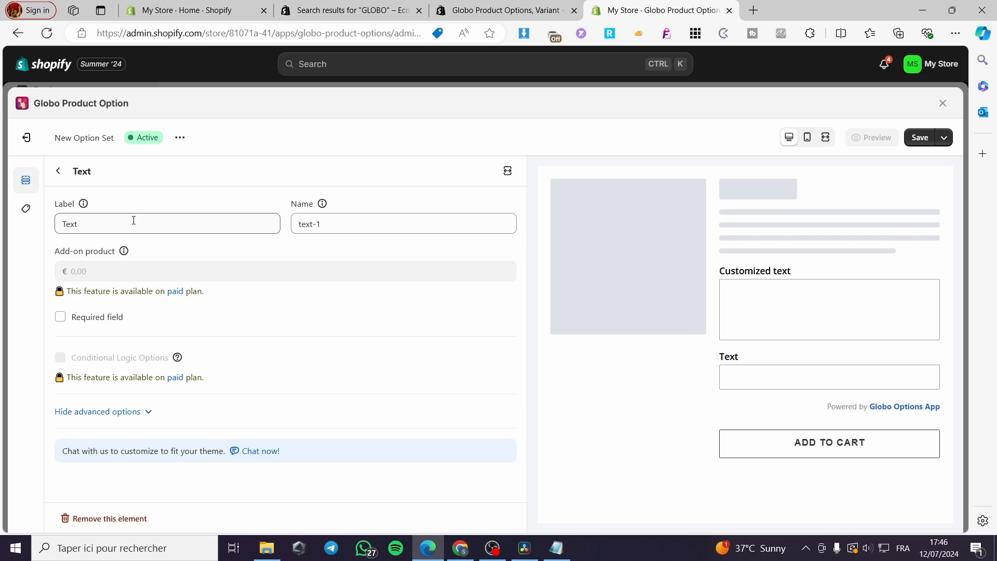
{"action": "left_click_drag", "start_coordinate": [134, 220], "coordinate": [43, 225]}
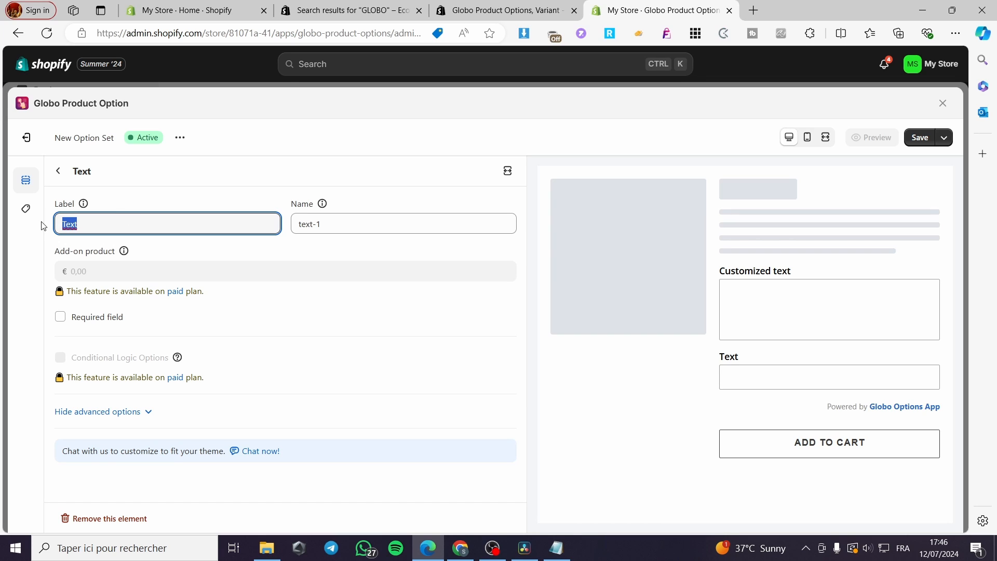
{"action": "type", "text": "Custom t"}
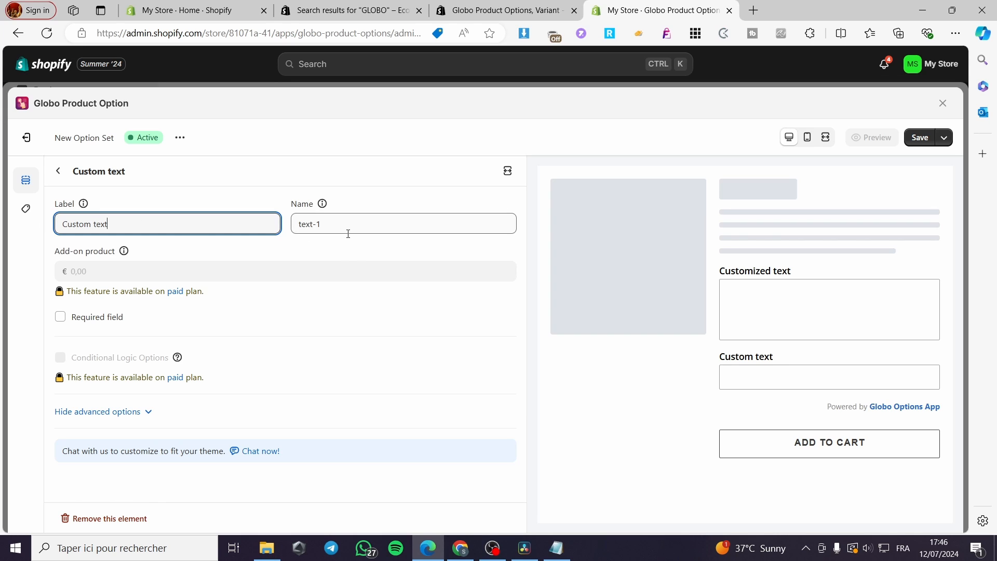
{"action": "left_click", "coordinate": [349, 261]}
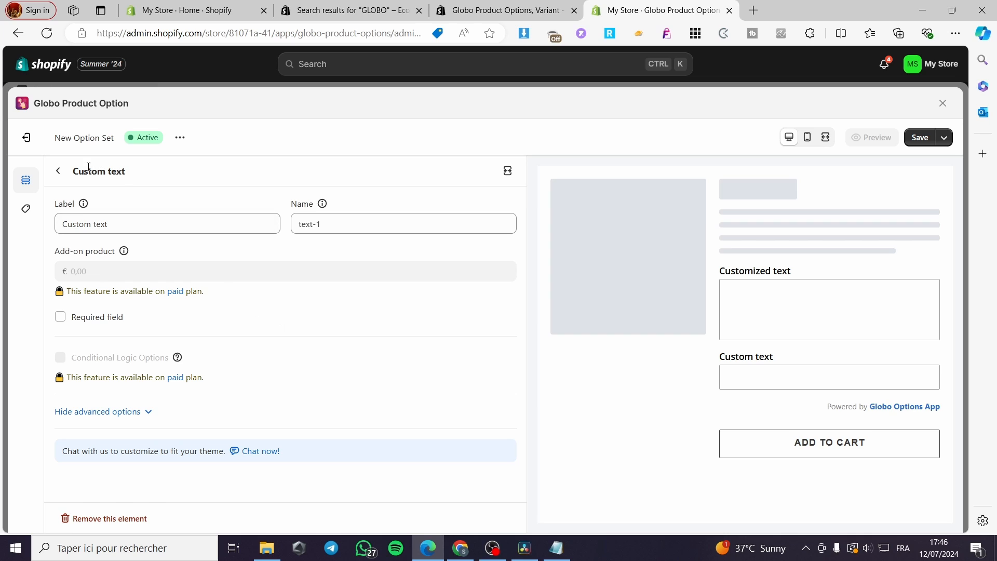
{"action": "left_click", "coordinate": [58, 171]}
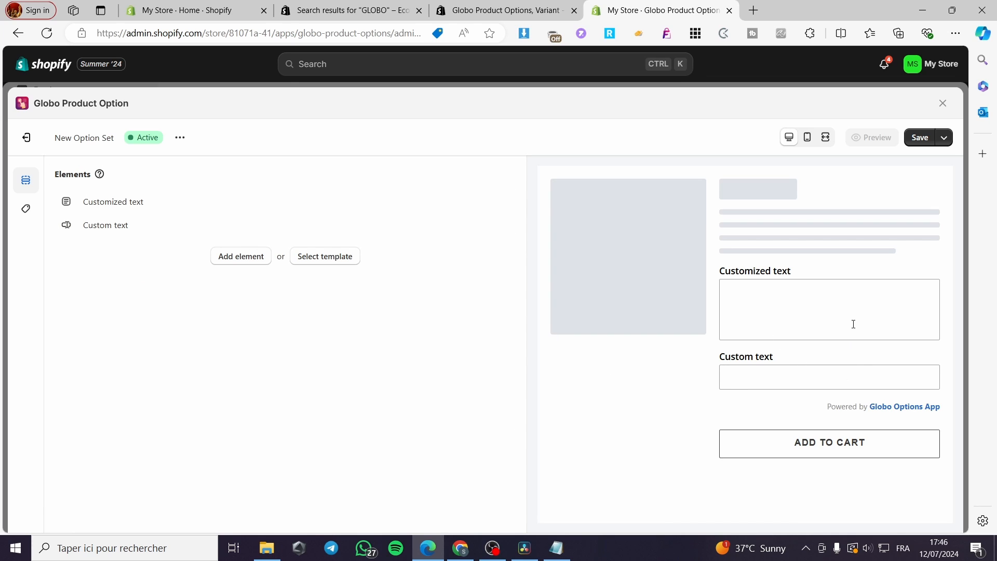
- Remove the "Customized text" textarea element from the option set and confirm the removal
{"action": "mouse_move", "coordinate": [481, 206]}
{"action": "mouse_move", "coordinate": [129, 233]}
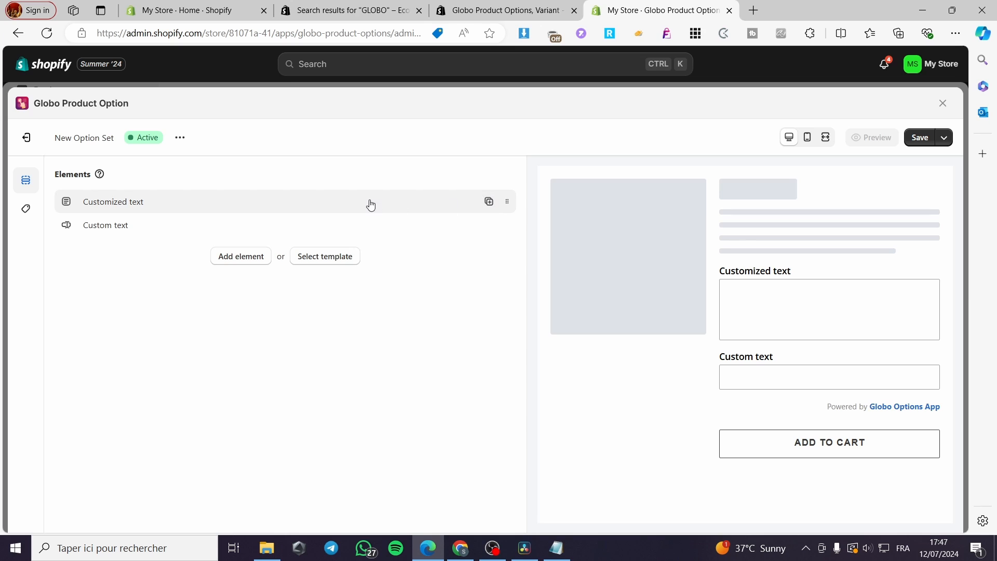
{"action": "left_click", "coordinate": [354, 206]}
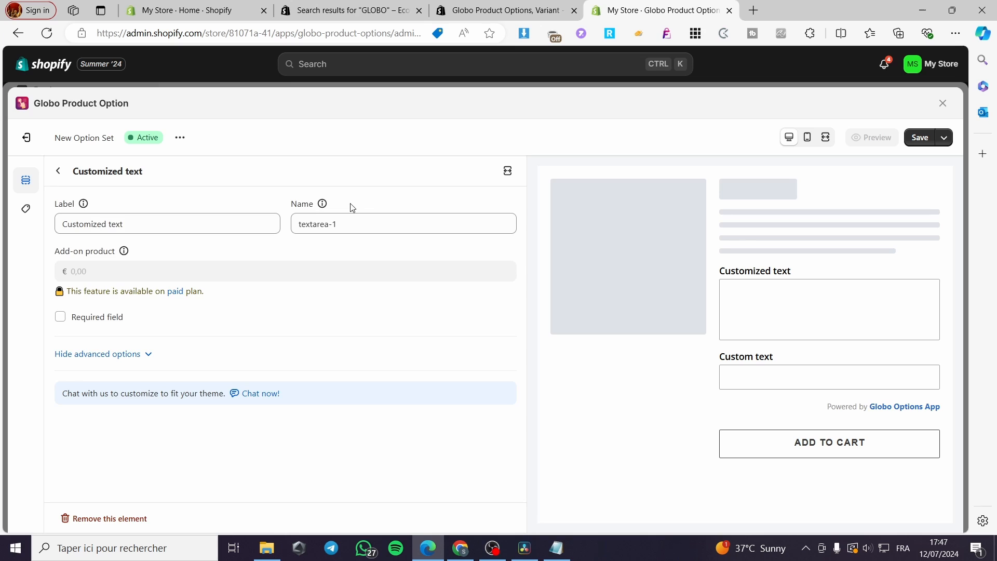
{"action": "left_click", "coordinate": [107, 519]}
{"action": "left_click", "coordinate": [669, 365]}
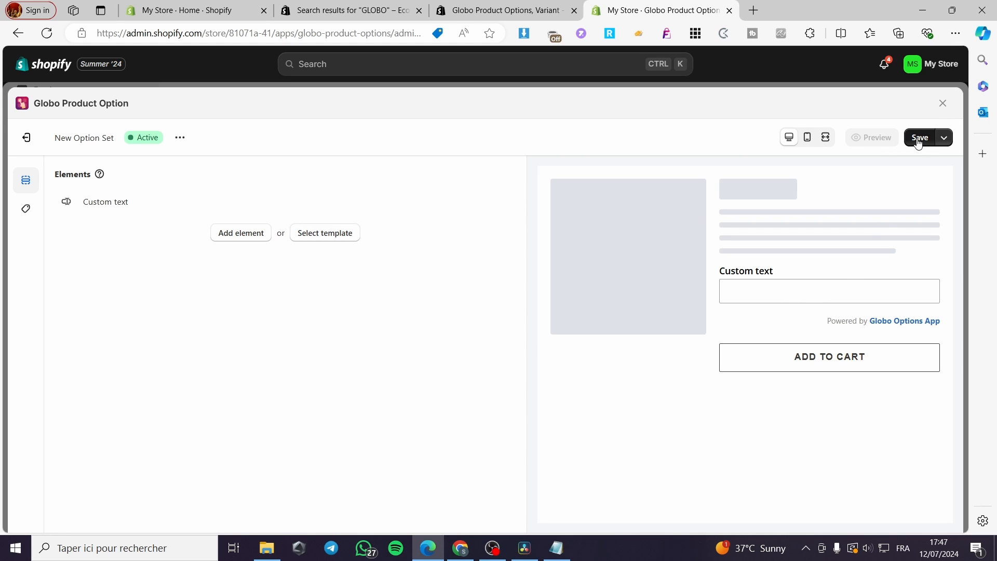
- Enable manual product assignment for the new option set and open its product picker
{"action": "left_click", "coordinate": [27, 214]}
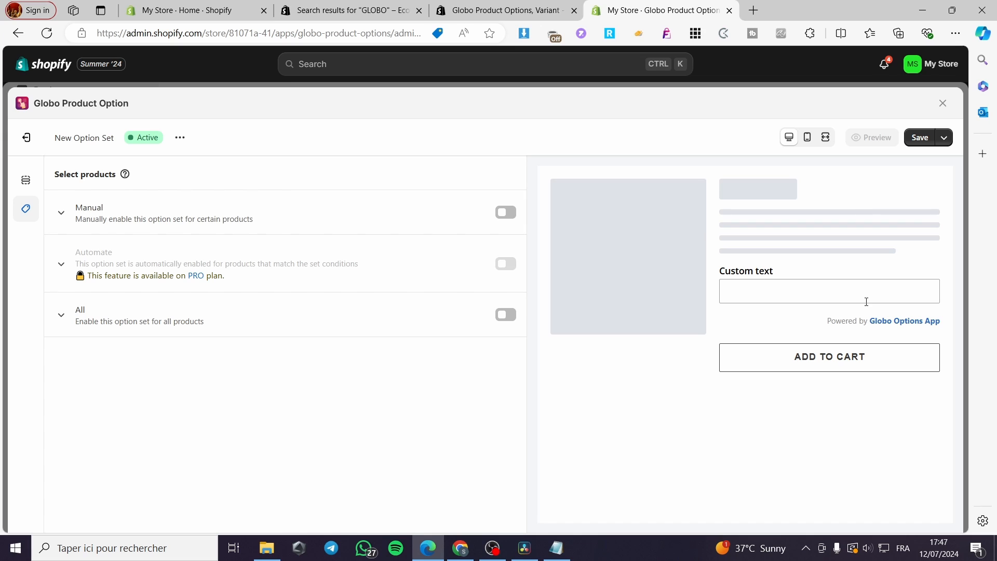
{"action": "left_click", "coordinate": [505, 212]}
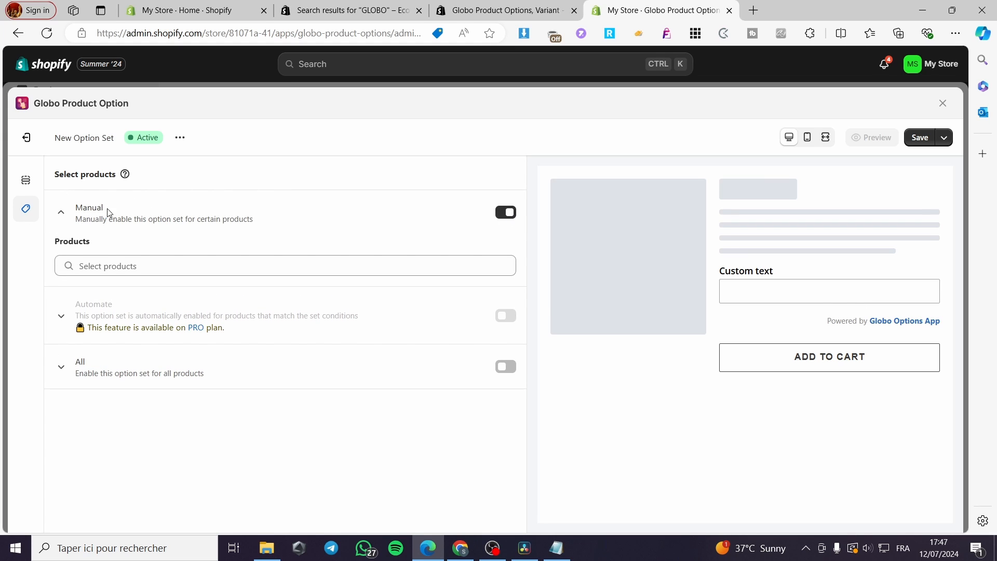
{"action": "left_click", "coordinate": [195, 264]}
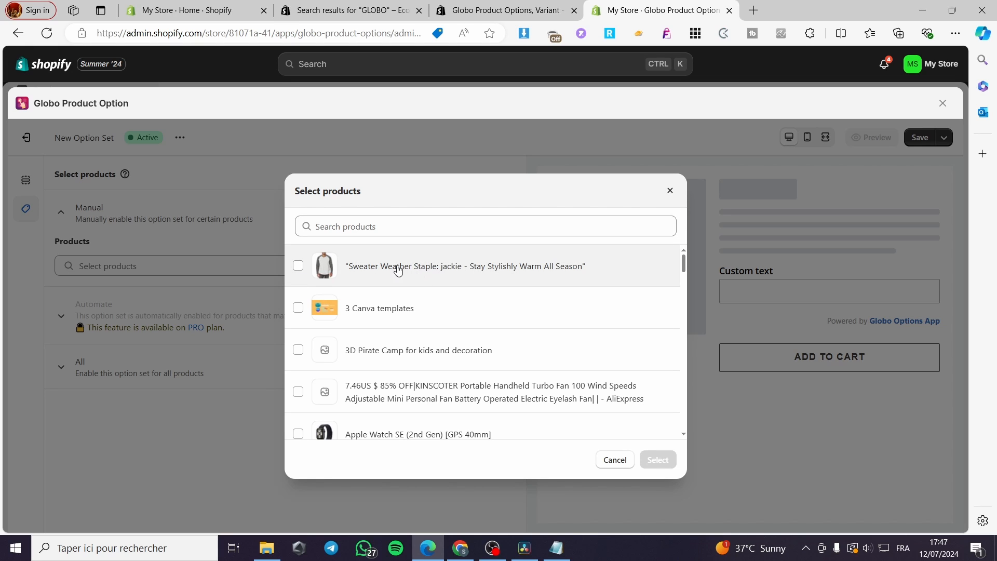
- Assign the option set to the "Sweater Weather Staple" sweater, "gildan mens t shirt #12" and the "Manfinity LEGND T-shirt" products
{"action": "left_click", "coordinate": [297, 266]}
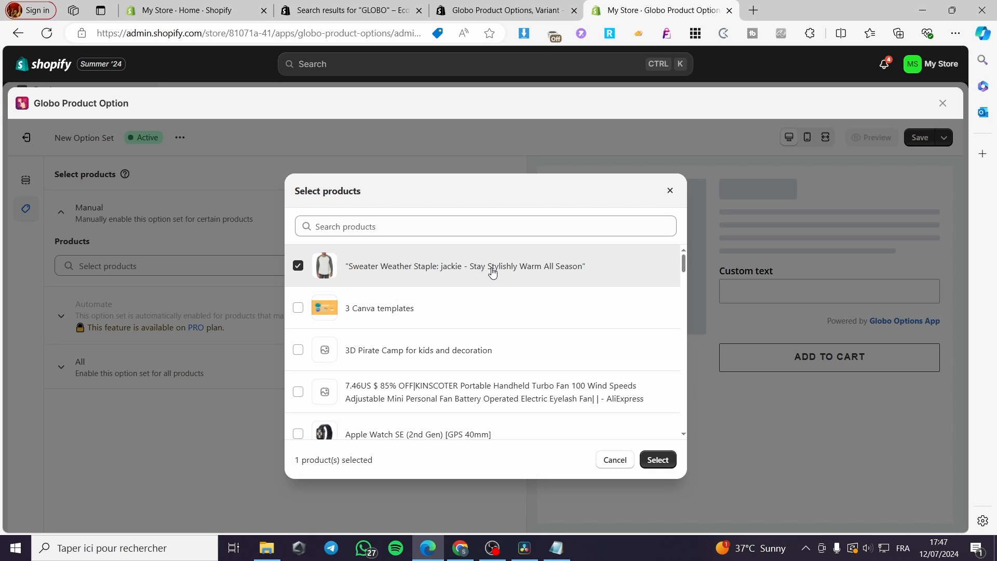
{"action": "scroll", "coordinate": [462, 275], "scroll_direction": "down", "scroll_amount": 2}
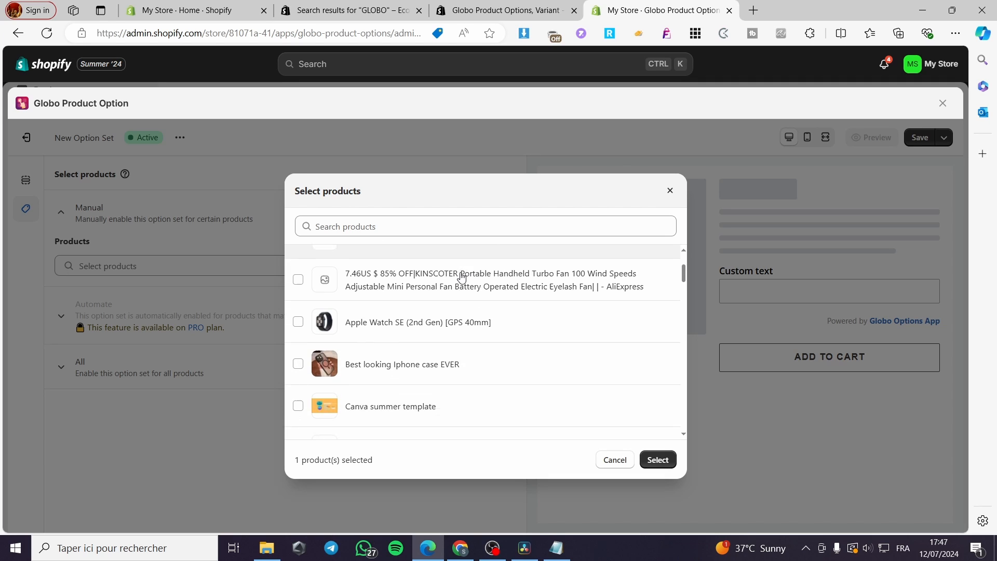
{"action": "scroll", "coordinate": [462, 281], "scroll_direction": "down", "scroll_amount": 5}
{"action": "scroll", "coordinate": [536, 304], "scroll_direction": "down", "scroll_amount": 2}
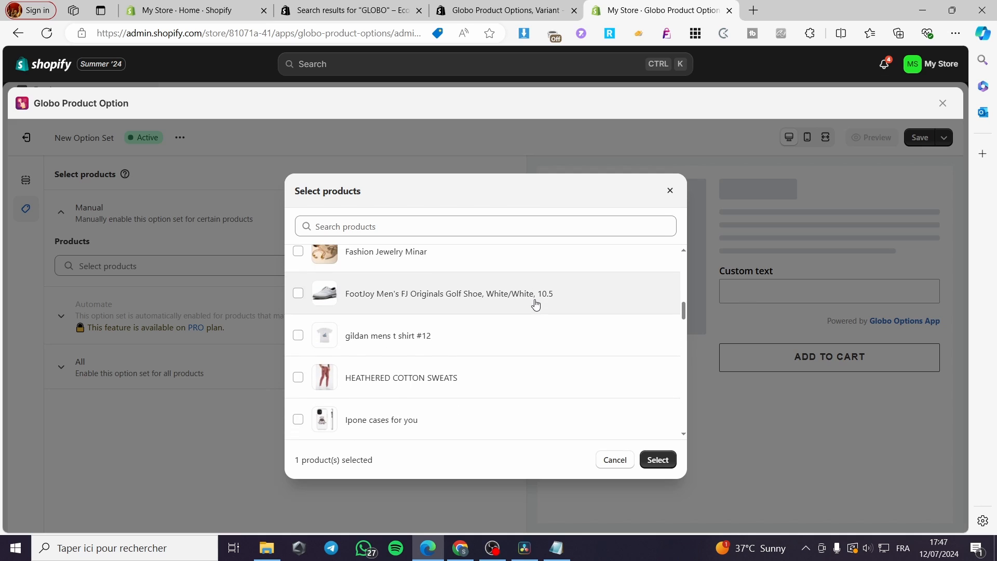
{"action": "left_click", "coordinate": [362, 341]}
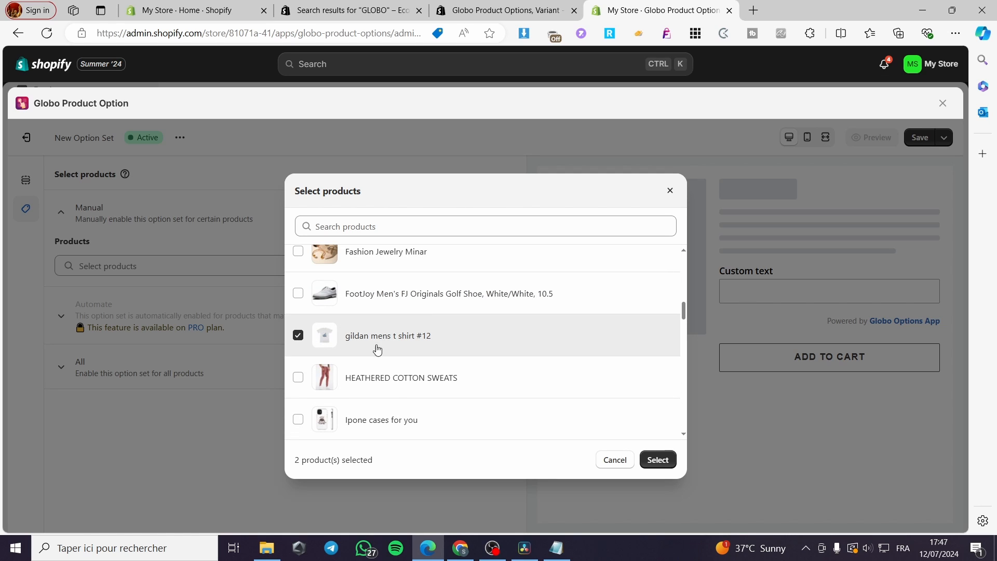
{"action": "left_click_drag", "start_coordinate": [683, 318], "coordinate": [684, 329]}
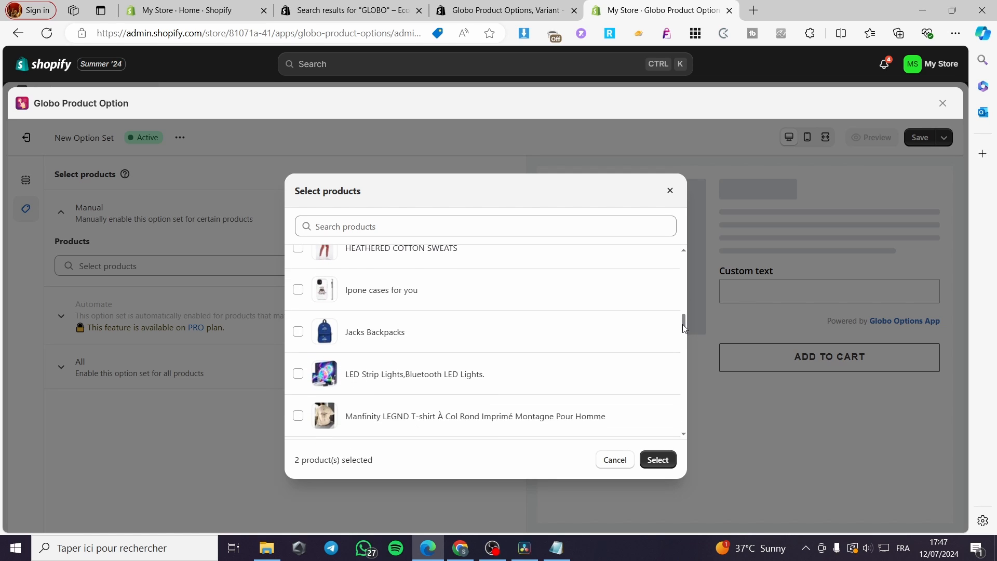
{"action": "scroll", "coordinate": [683, 333], "scroll_direction": "down", "scroll_amount": 3}
{"action": "left_click", "coordinate": [299, 285]}
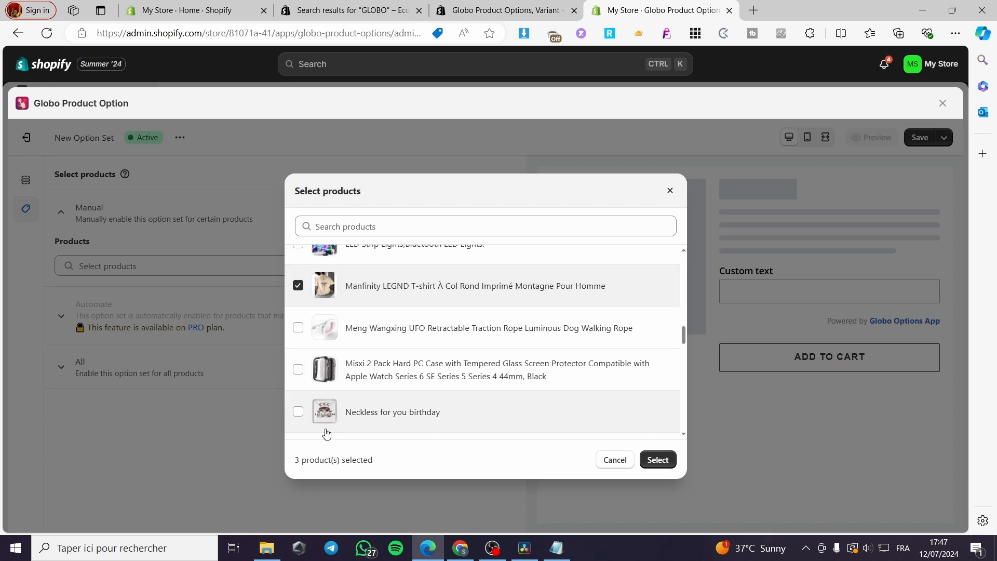
{"action": "left_click", "coordinate": [659, 460]}
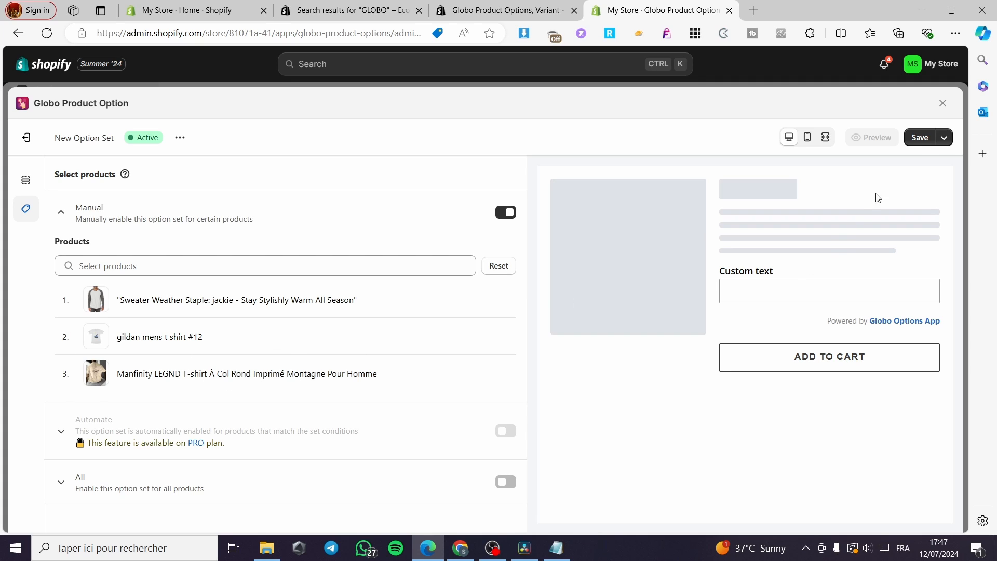
- Save the option set and close its editor to return to the Option Sets list
{"action": "left_click", "coordinate": [920, 138]}
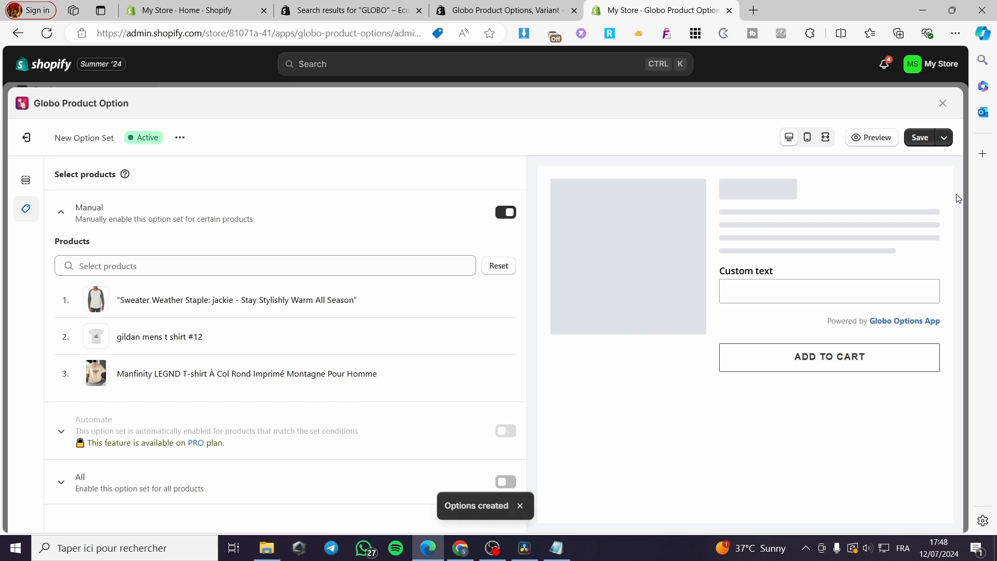
{"action": "left_click", "coordinate": [943, 104]}
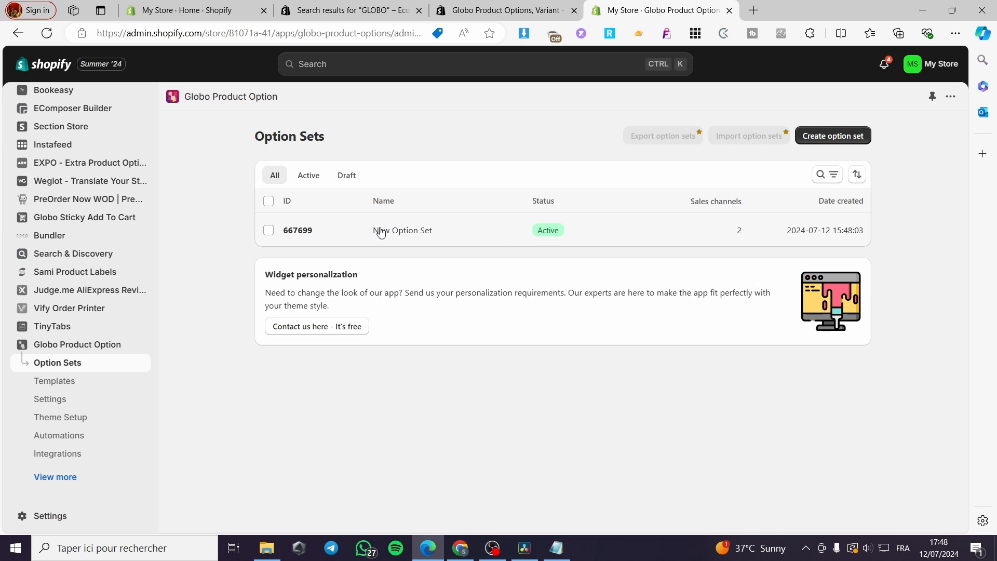
- Look through the app's pre-designed option templates and its custom templates
{"action": "left_click", "coordinate": [78, 383]}
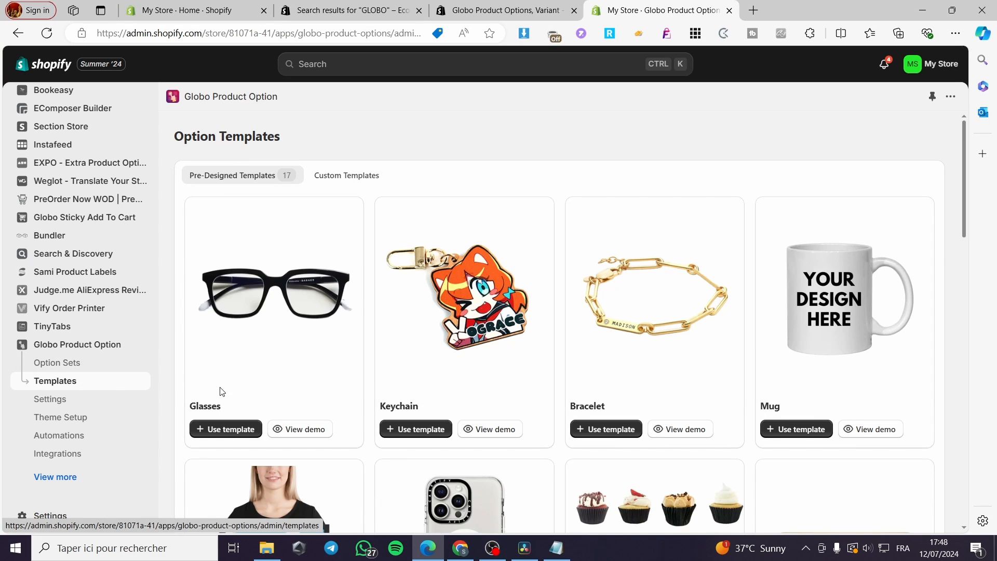
{"action": "scroll", "coordinate": [722, 347], "scroll_direction": "down", "scroll_amount": 3}
{"action": "scroll", "coordinate": [446, 350], "scroll_direction": "up", "scroll_amount": 3}
{"action": "scroll", "coordinate": [669, 299], "scroll_direction": "down", "scroll_amount": 5}
{"action": "scroll", "coordinate": [363, 332], "scroll_direction": "up", "scroll_amount": 5}
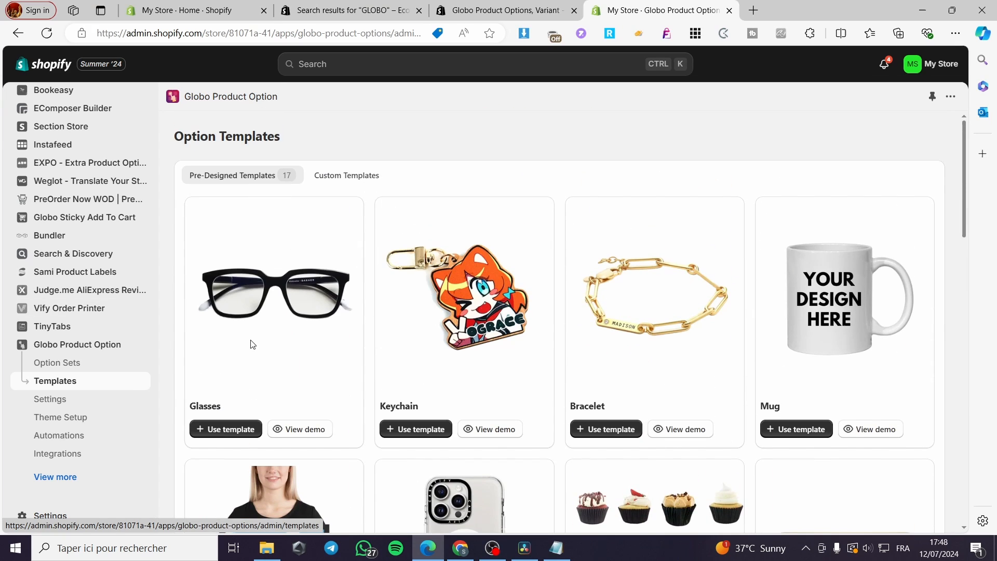
{"action": "left_click", "coordinate": [348, 175]}
{"action": "left_click", "coordinate": [237, 175]}
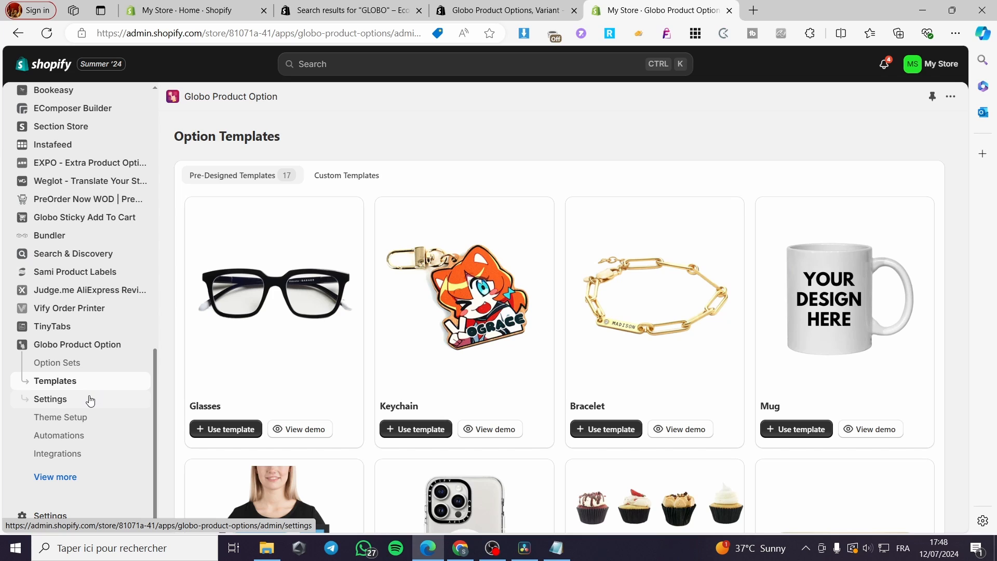
- Open the app's Theme Setup and choose Dawn (Live theme) for the app embed
{"action": "left_click", "coordinate": [89, 400]}
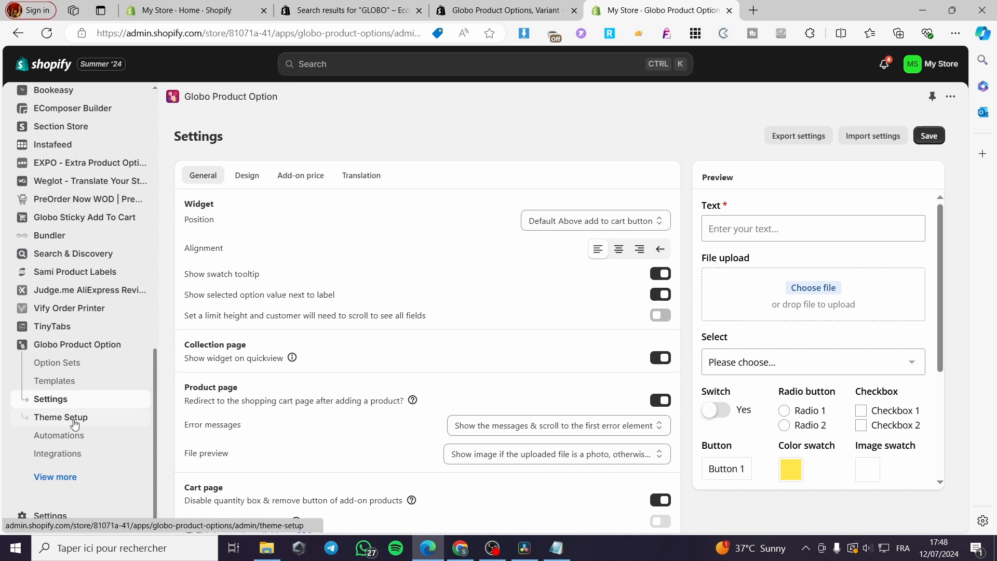
{"action": "left_click", "coordinate": [73, 418]}
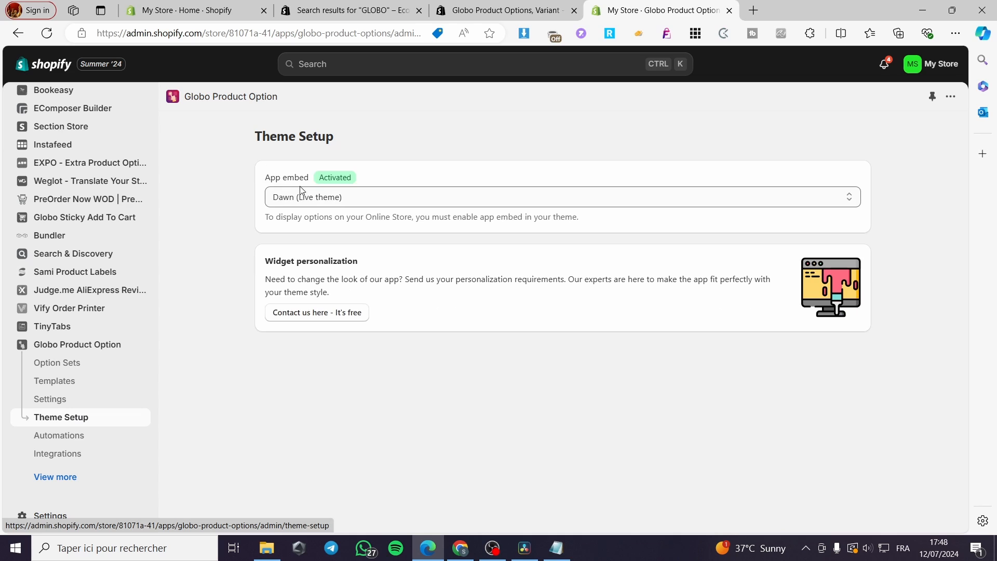
{"action": "left_click", "coordinate": [408, 203]}
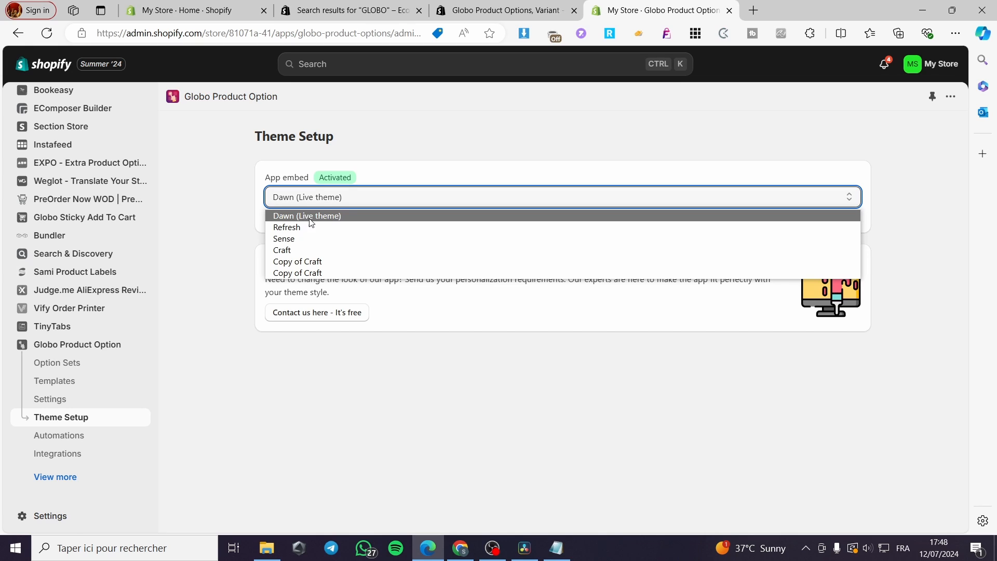
{"action": "left_click", "coordinate": [351, 216]}
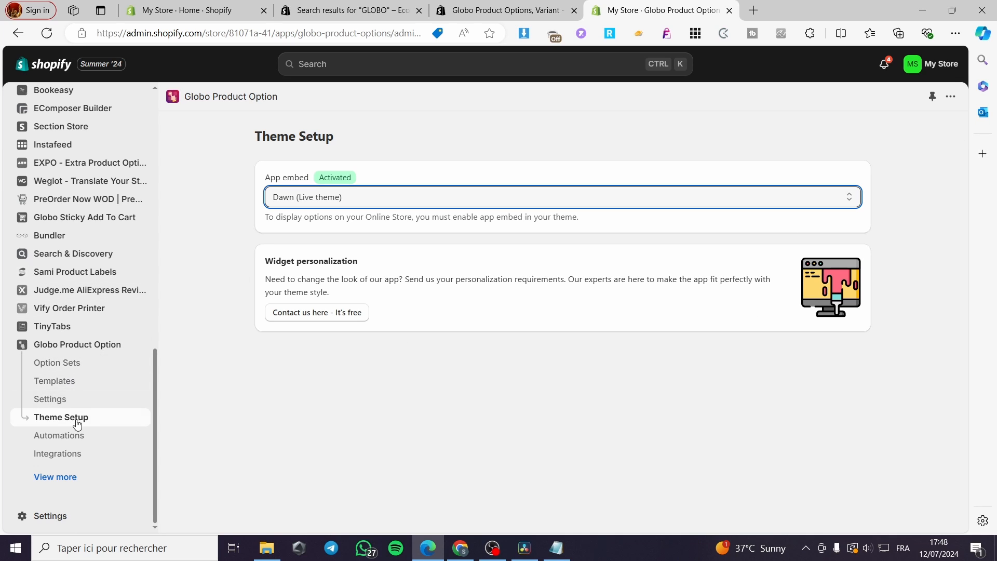
- Review the app's general settings for the widget, collection page, product page and cart page
{"action": "left_click", "coordinate": [93, 405]}
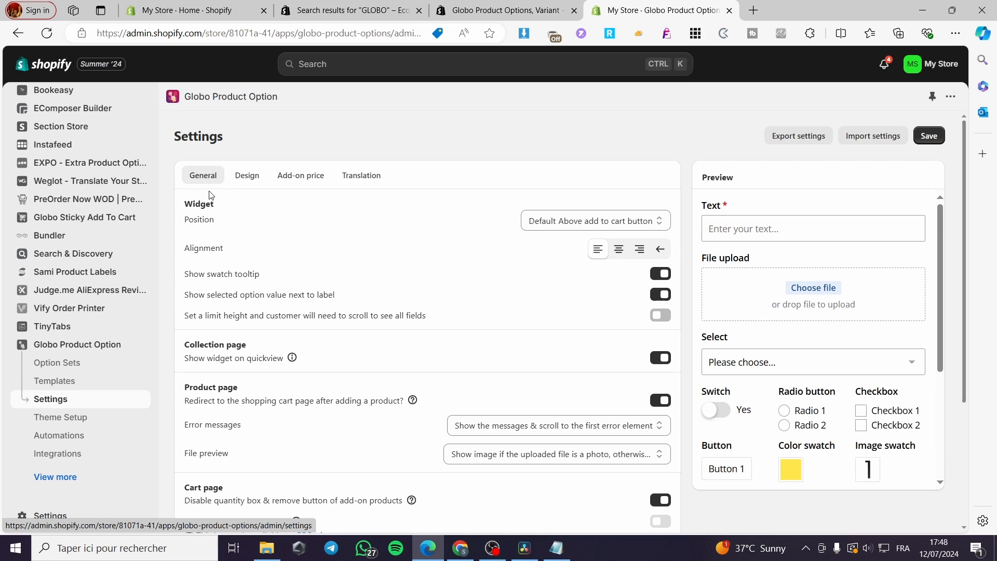
{"action": "left_click_drag", "start_coordinate": [215, 205], "coordinate": [177, 208]}
{"action": "left_click", "coordinate": [224, 227]}
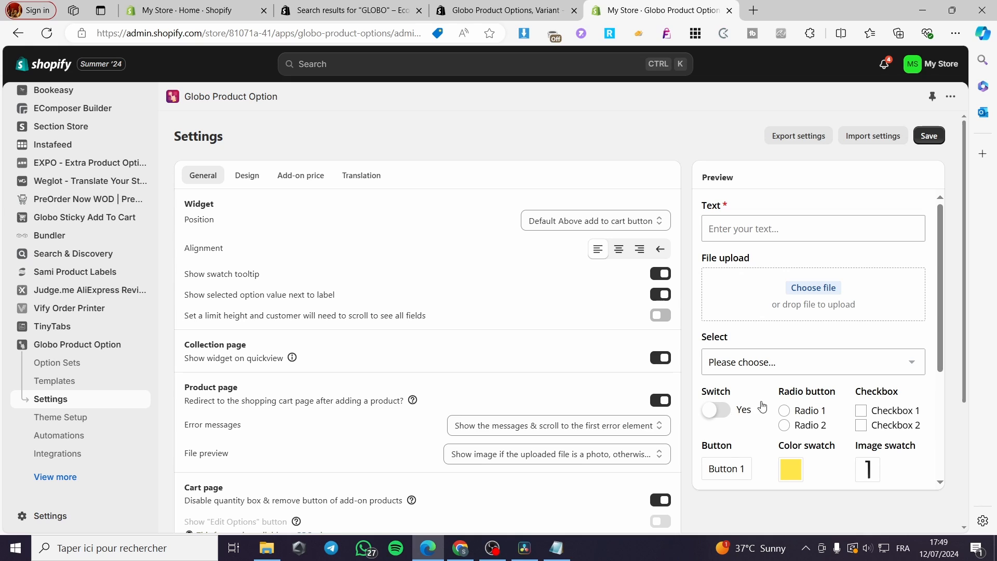
{"action": "left_click", "coordinate": [119, 403]}
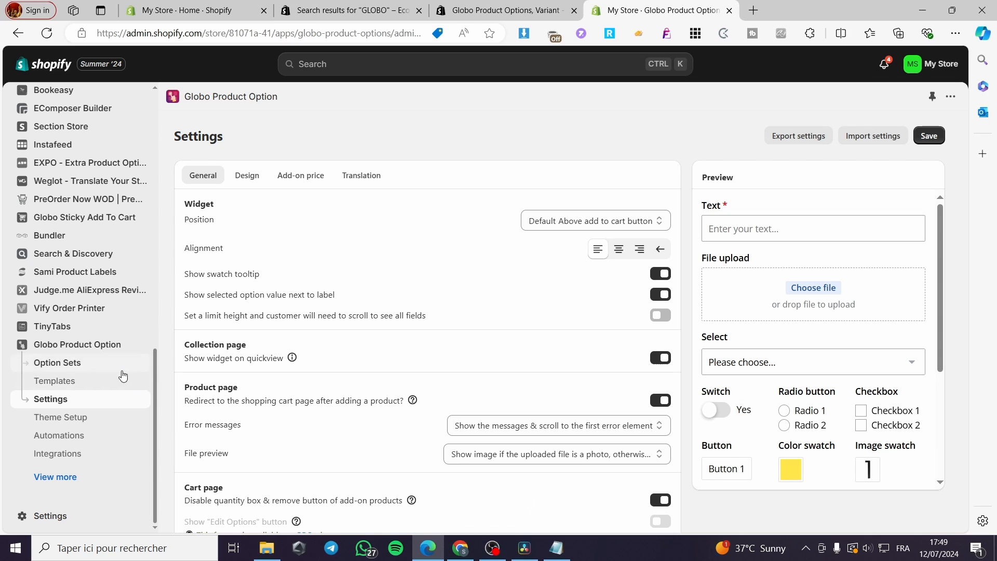
- Find the "Manfinity LEGND T-shirt" in the store's product list and open its product details
{"action": "scroll", "coordinate": [93, 342], "scroll_direction": "up", "scroll_amount": 12}
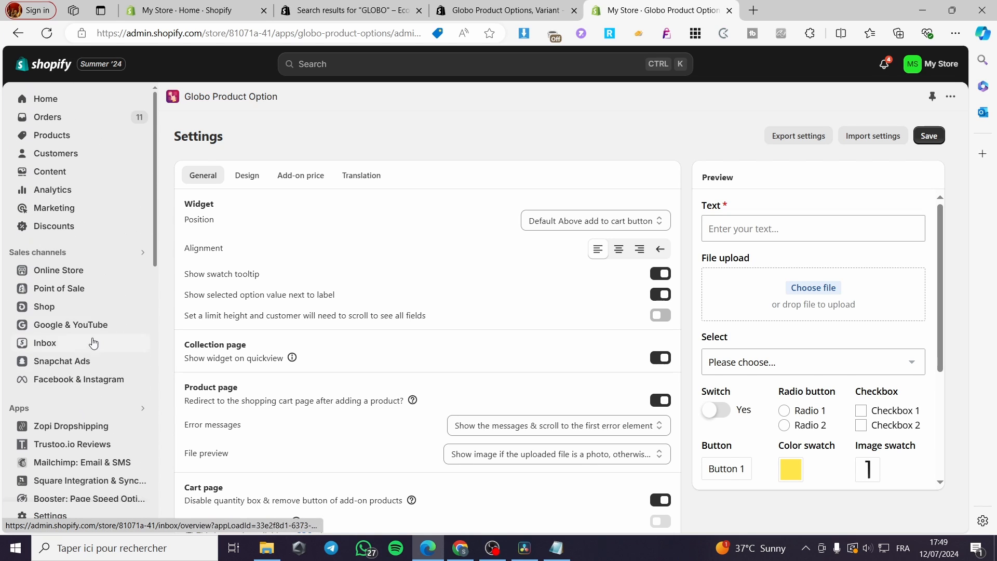
{"action": "left_click", "coordinate": [61, 136]}
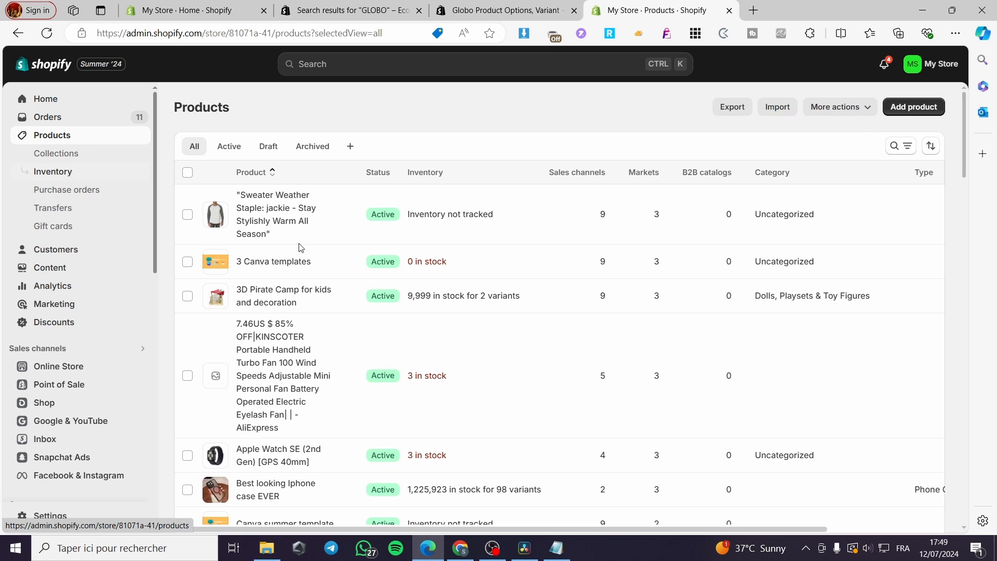
{"action": "scroll", "coordinate": [307, 267], "scroll_direction": "down", "scroll_amount": 2}
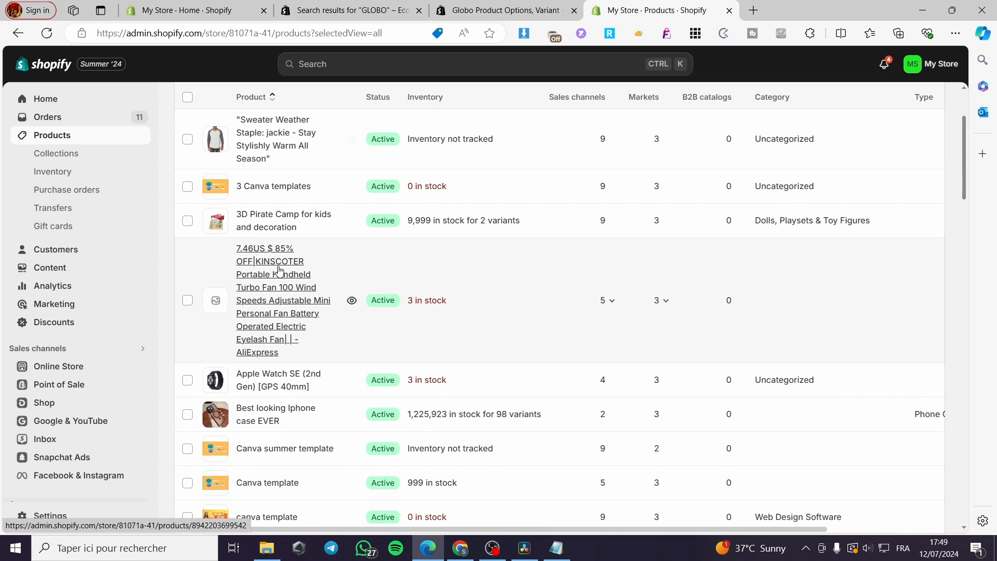
{"action": "scroll", "coordinate": [278, 270], "scroll_direction": "down", "scroll_amount": 4}
{"action": "scroll", "coordinate": [265, 403], "scroll_direction": "down", "scroll_amount": 5}
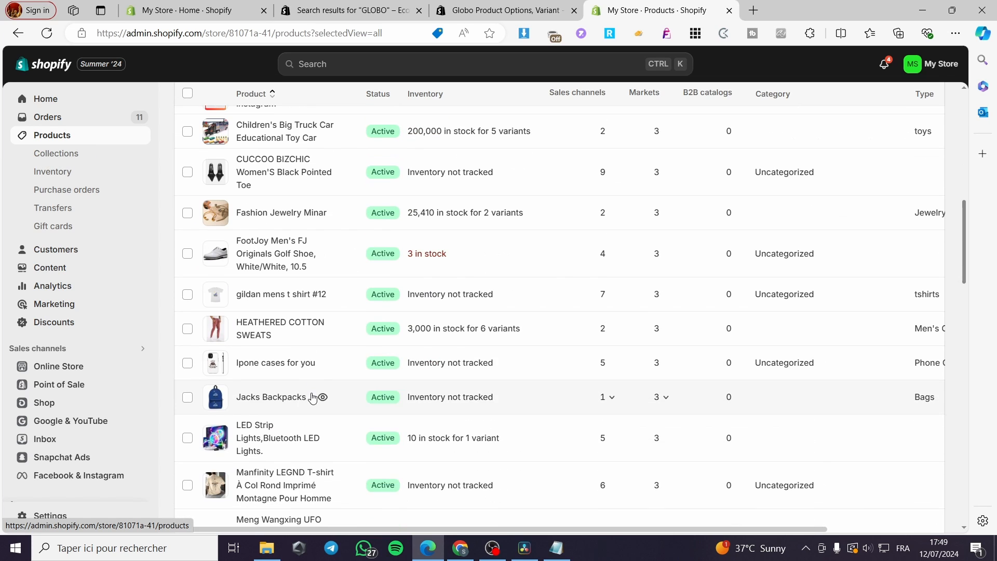
{"action": "scroll", "coordinate": [296, 405], "scroll_direction": "down", "scroll_amount": 3}
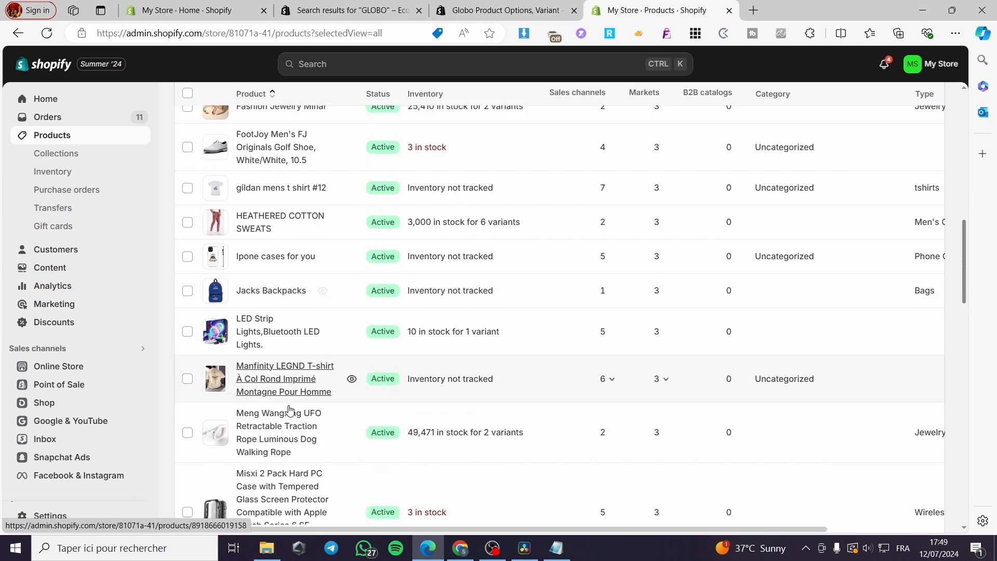
{"action": "left_click", "coordinate": [281, 344]}
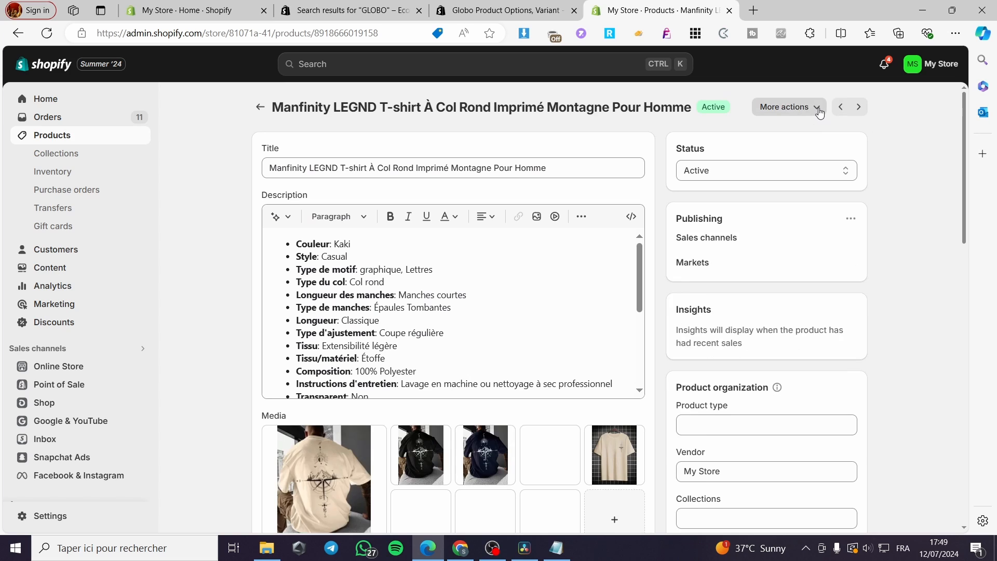
- View the T-shirt's live storefront page and examine its "Custom text" field, dismissing the discount popup
{"action": "left_click", "coordinate": [816, 107]}
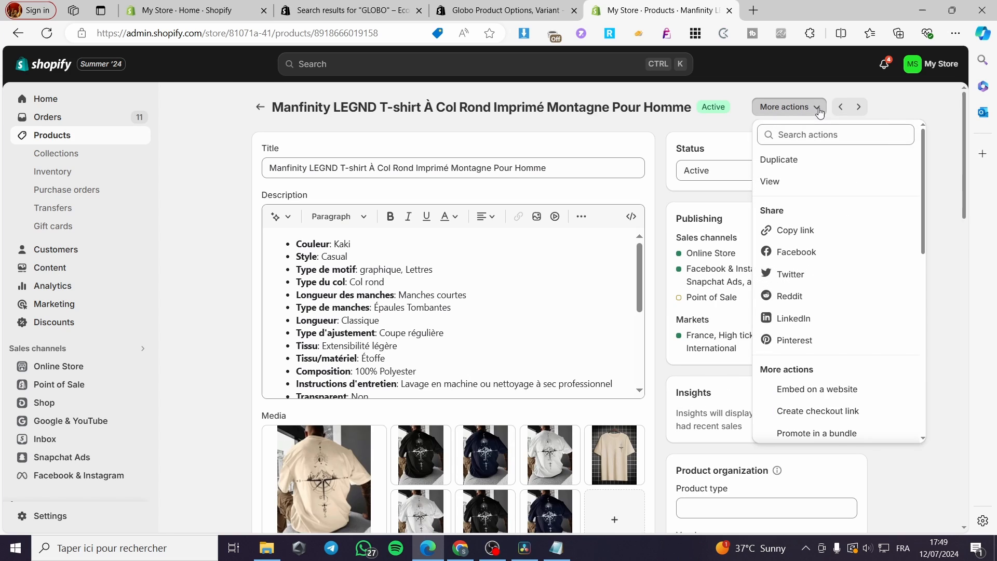
{"action": "left_click", "coordinate": [805, 188]}
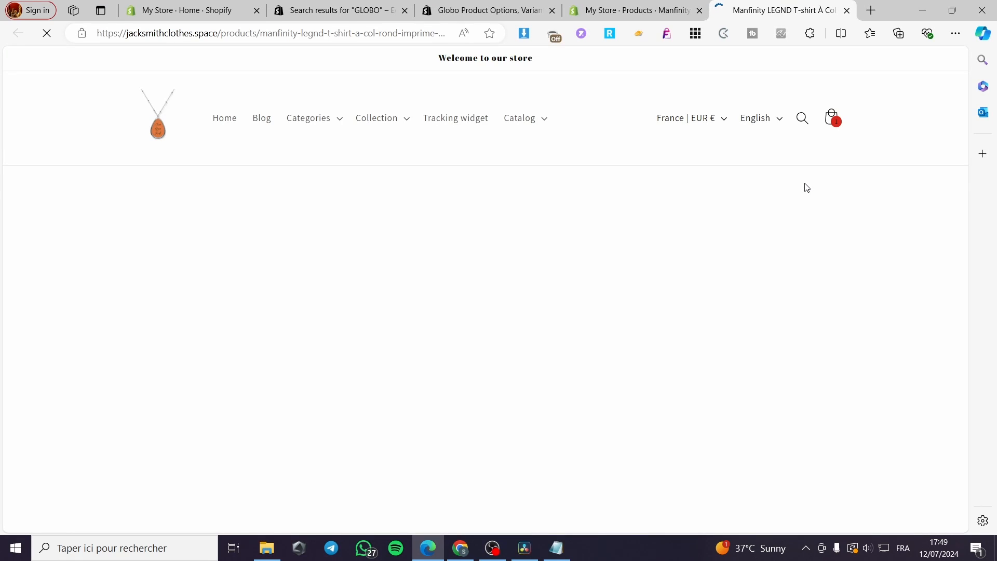
{"action": "scroll", "coordinate": [802, 192], "scroll_direction": "down", "scroll_amount": 5}
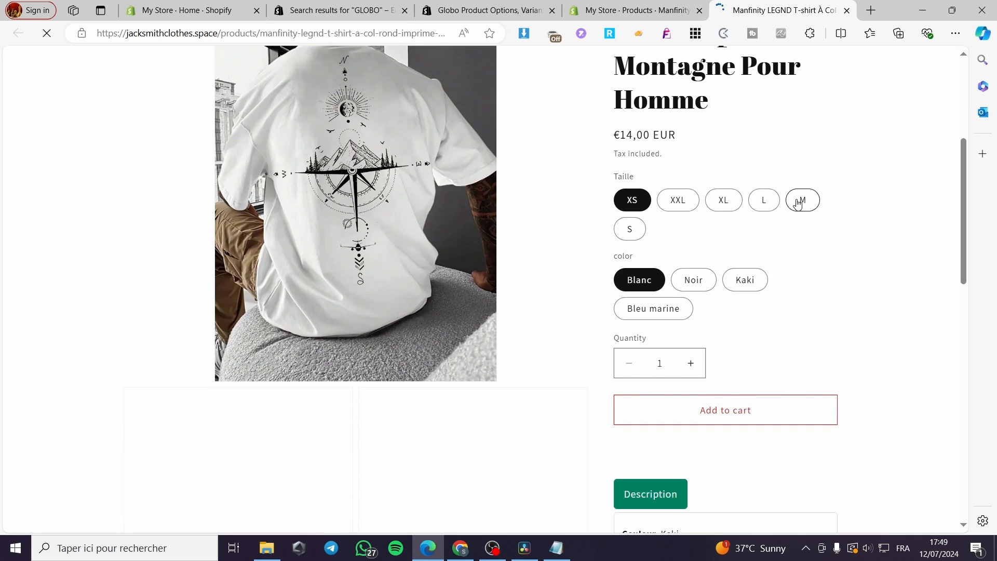
{"action": "scroll", "coordinate": [798, 203], "scroll_direction": "down", "scroll_amount": 15}
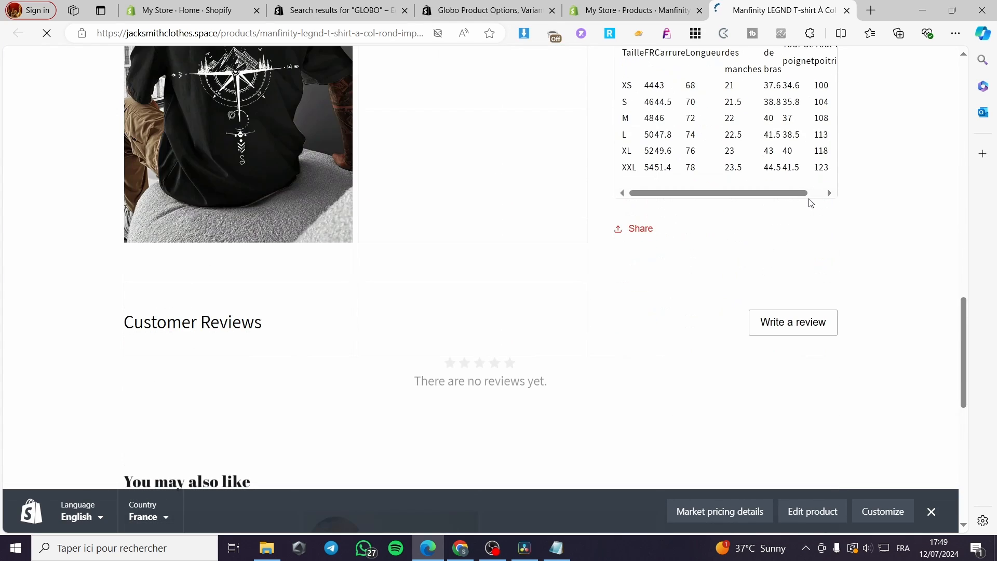
{"action": "scroll", "coordinate": [743, 279], "scroll_direction": "up", "scroll_amount": 10}
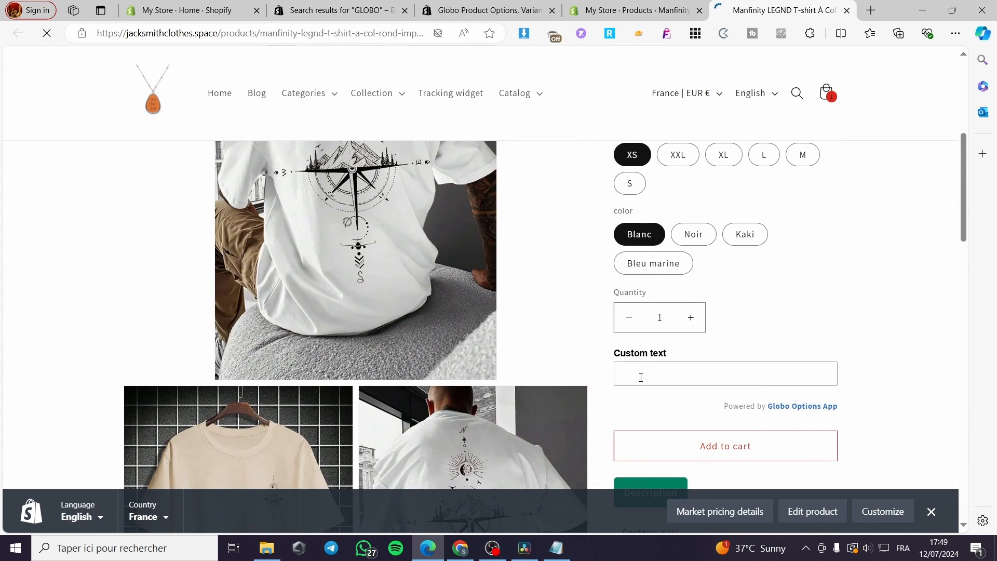
{"action": "left_click", "coordinate": [642, 377]}
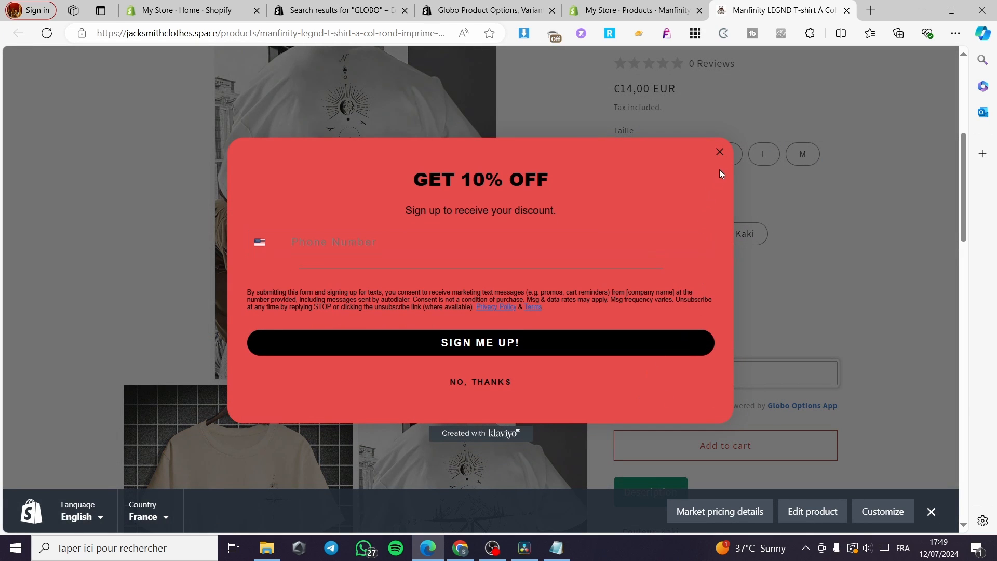
{"action": "left_click", "coordinate": [719, 152]}
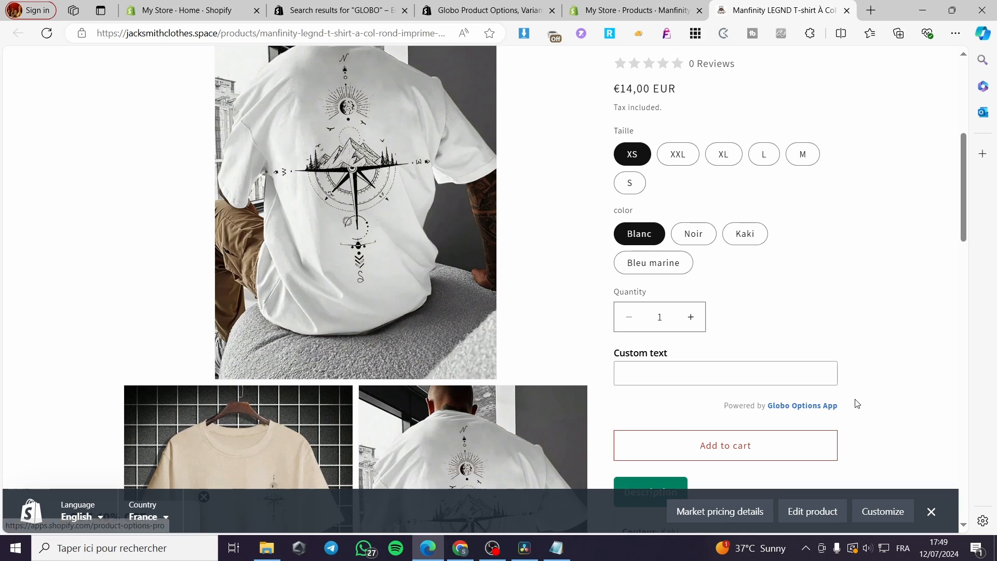
- Enter "dsadadada" as the T-shirt's custom text and add the product to the cart
{"action": "left_click", "coordinate": [675, 362]}
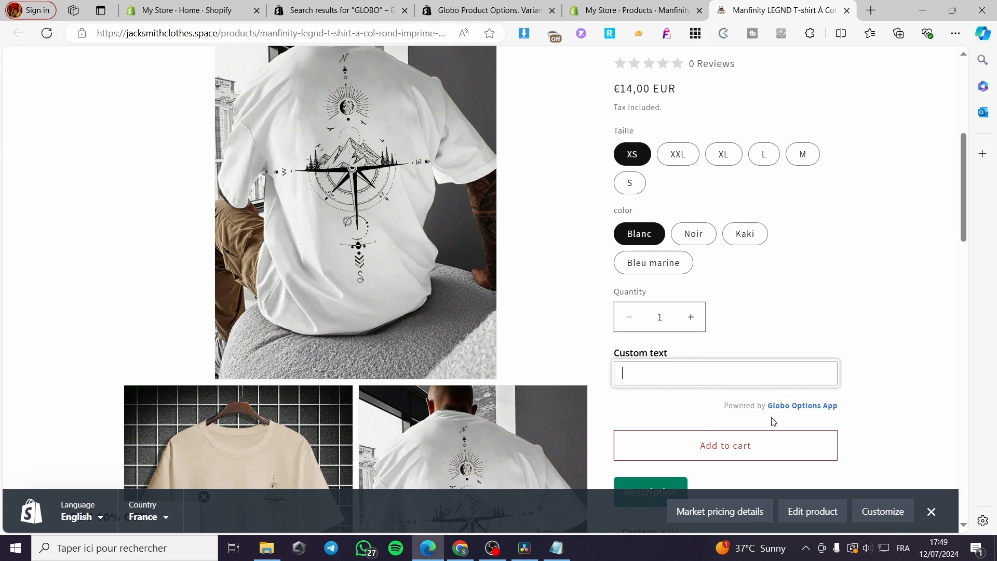
{"action": "type", "text": "dsadadada"}
{"action": "left_click", "coordinate": [724, 445]}
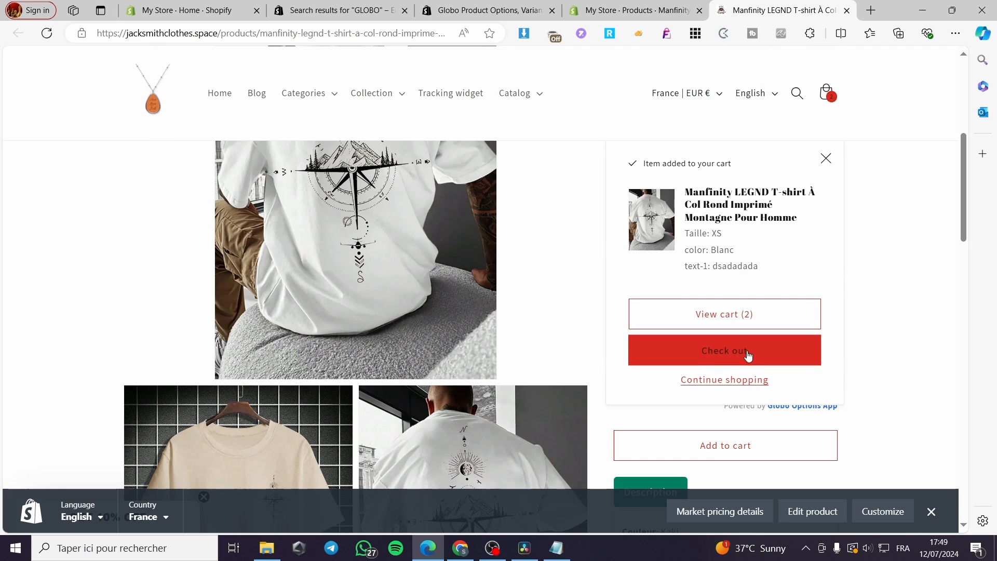
- View the shopping cart and examine the custom text line under the Manfinity LEGND T-shirt
{"action": "left_click", "coordinate": [732, 315]}
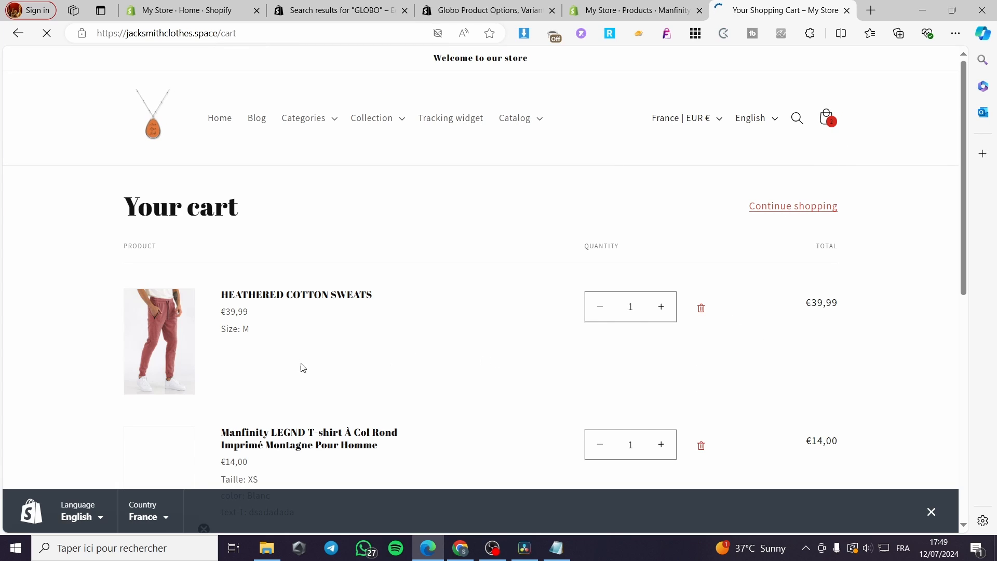
{"action": "scroll", "coordinate": [370, 403], "scroll_direction": "down", "scroll_amount": 2}
{"action": "scroll", "coordinate": [370, 404], "scroll_direction": "down", "scroll_amount": 2}
{"action": "left_click_drag", "start_coordinate": [299, 318], "coordinate": [214, 320]}
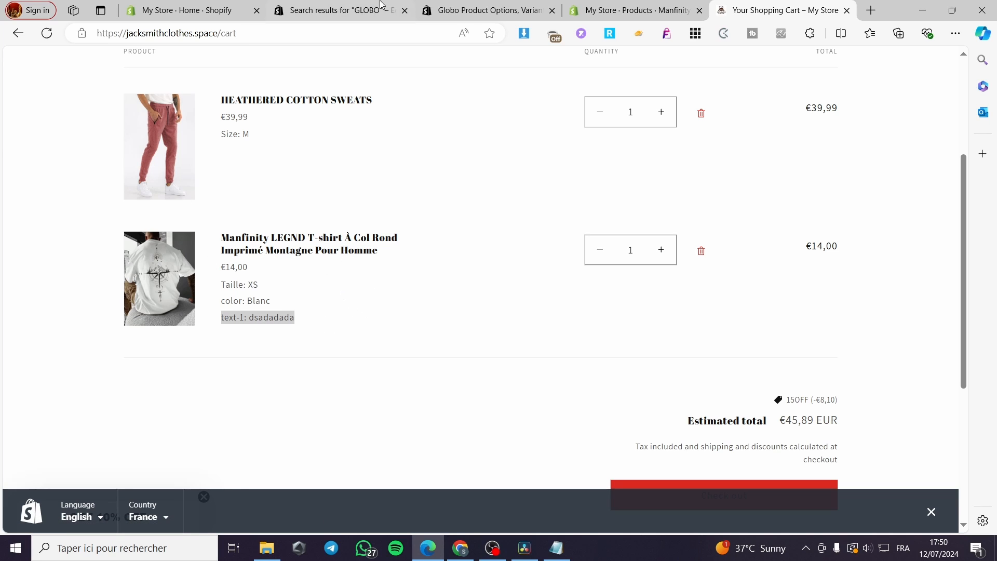
- Open the newest order in the Shopify admin's order list and examine the customer's custom design details
{"action": "mouse_move", "coordinate": [478, 4]}
{"action": "left_click", "coordinate": [603, 5]}
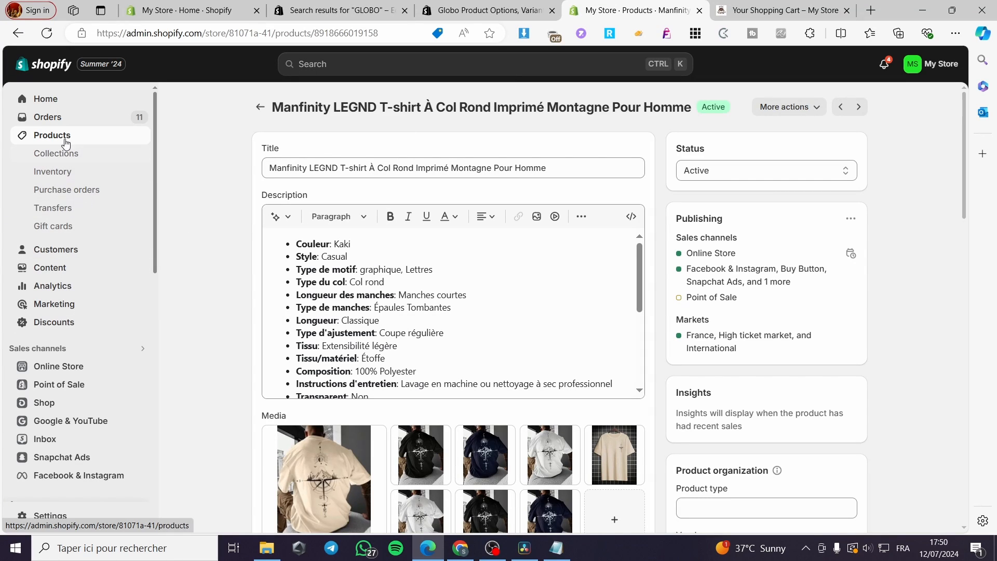
{"action": "left_click", "coordinate": [59, 123]}
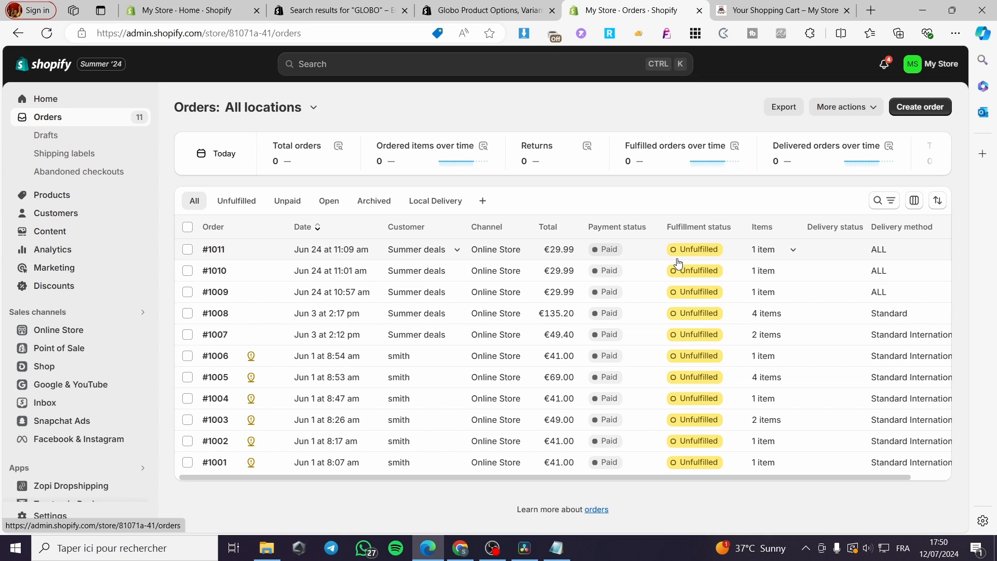
{"action": "left_click", "coordinate": [304, 256]}
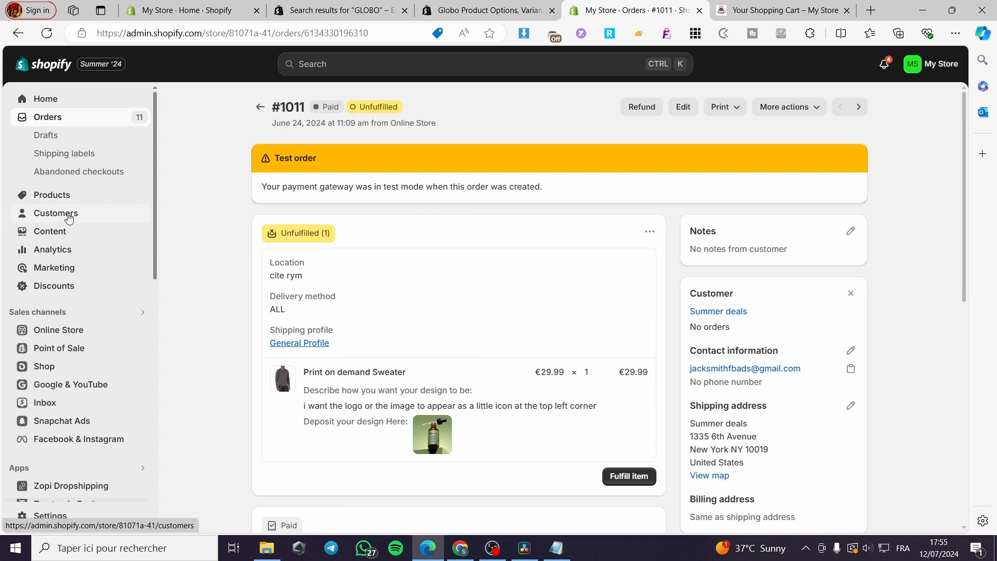
- Open the Globo Product Option app, view its theme integration page and return to the app's home page
{"action": "scroll", "coordinate": [67, 223], "scroll_direction": "down", "scroll_amount": 10}
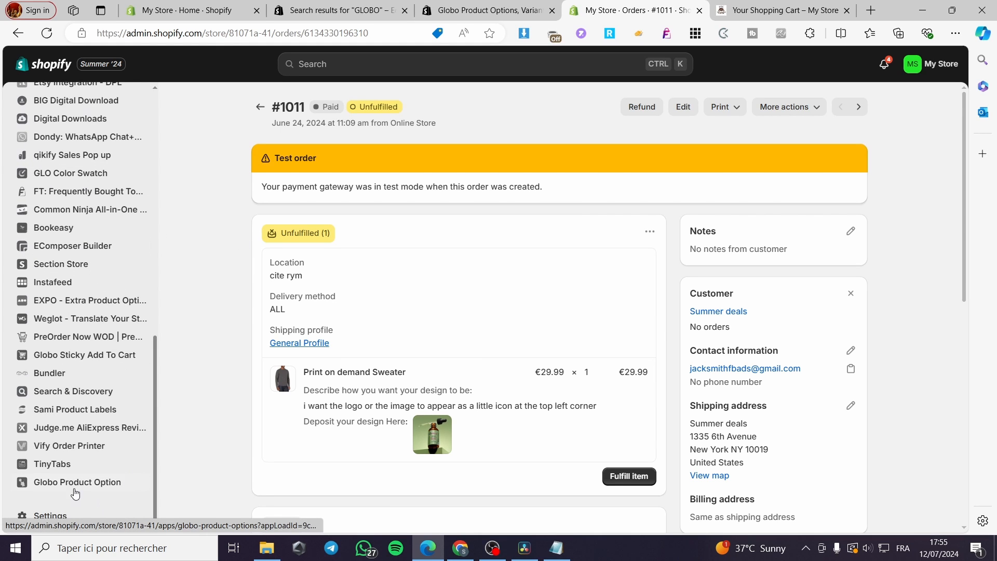
{"action": "left_click", "coordinate": [80, 488]}
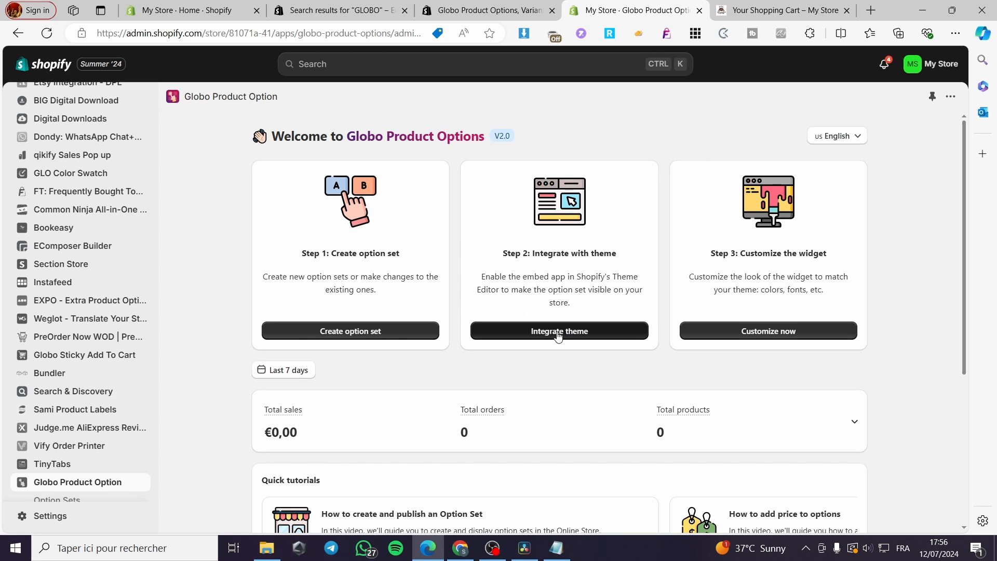
{"action": "left_click", "coordinate": [544, 342]}
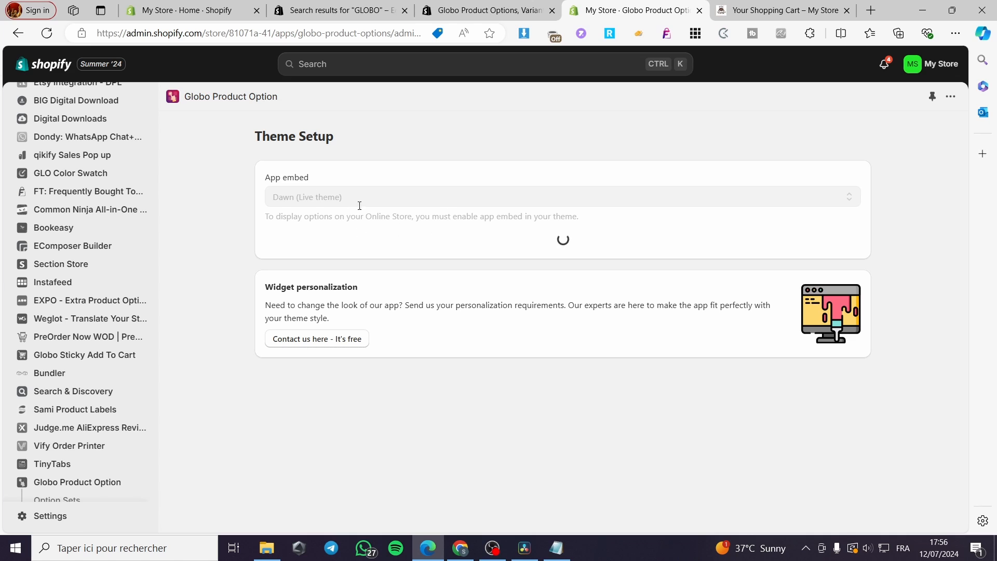
{"action": "left_click", "coordinate": [75, 482]}
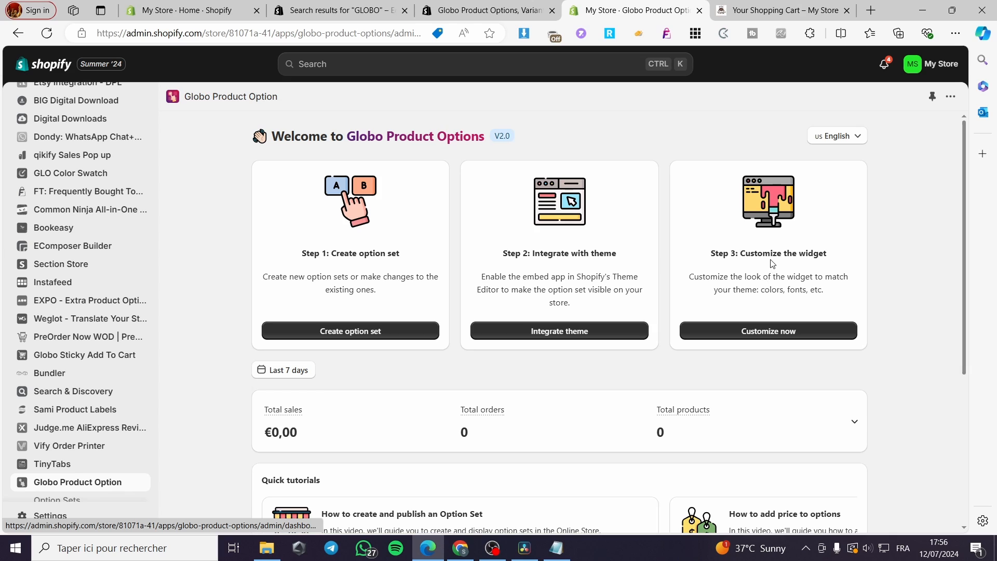
- Open the widget customization settings and review the General options and the Design colors
{"action": "left_click", "coordinate": [777, 330]}
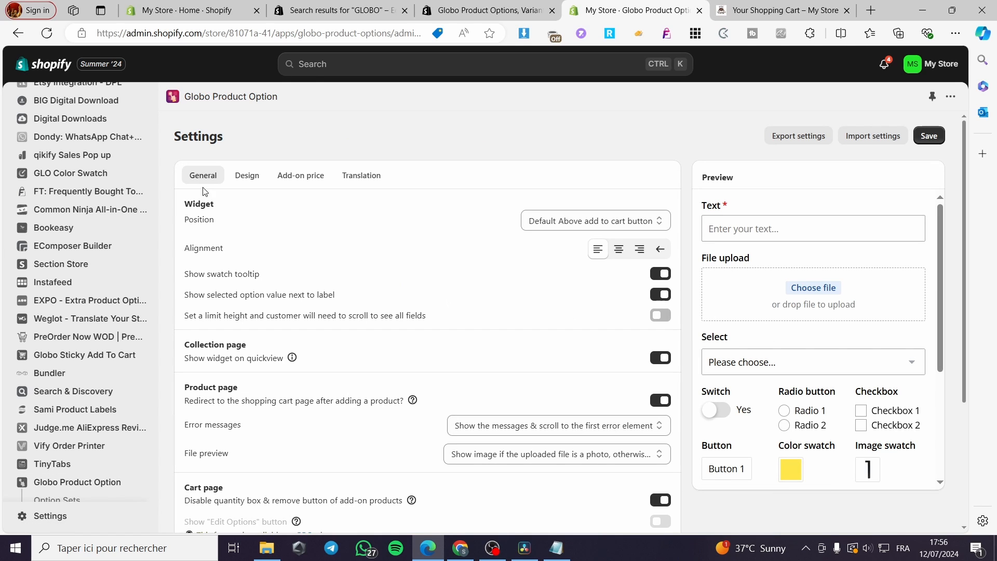
{"action": "scroll", "coordinate": [269, 237], "scroll_direction": "down", "scroll_amount": 3}
{"action": "scroll", "coordinate": [252, 283], "scroll_direction": "up", "scroll_amount": 3}
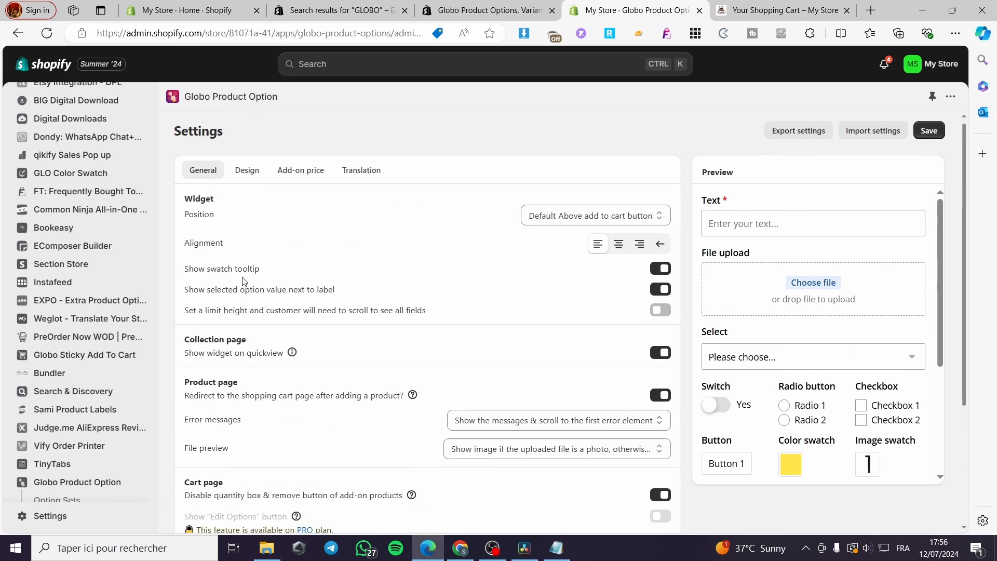
{"action": "left_click", "coordinate": [254, 185]}
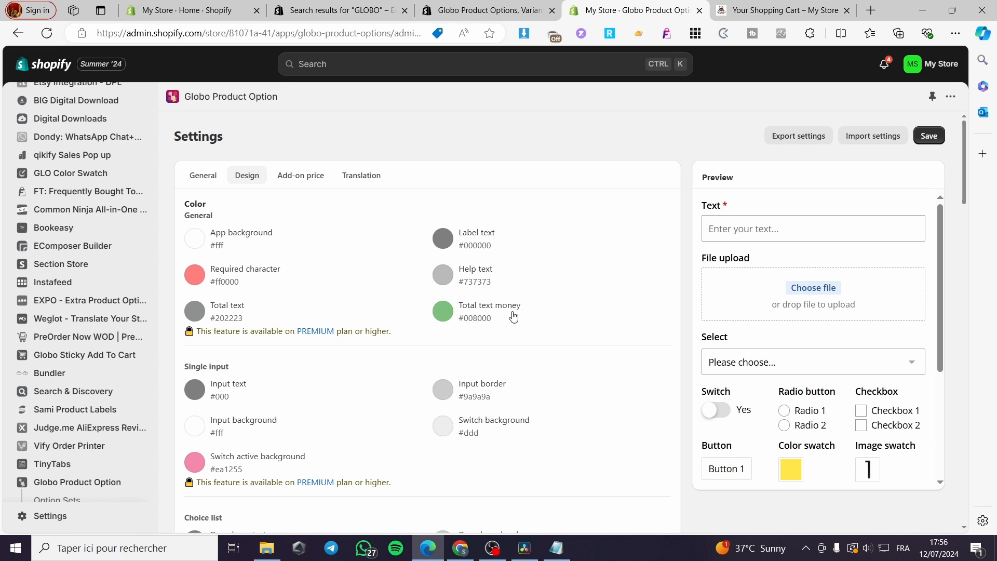
{"action": "scroll", "coordinate": [493, 262], "scroll_direction": "down", "scroll_amount": 3}
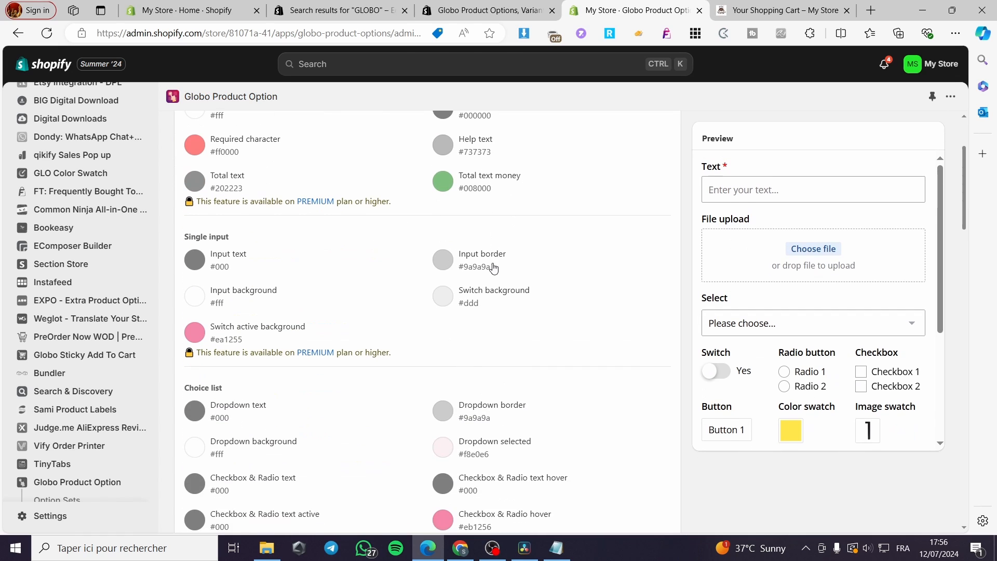
{"action": "scroll", "coordinate": [478, 274], "scroll_direction": "down", "scroll_amount": 1}
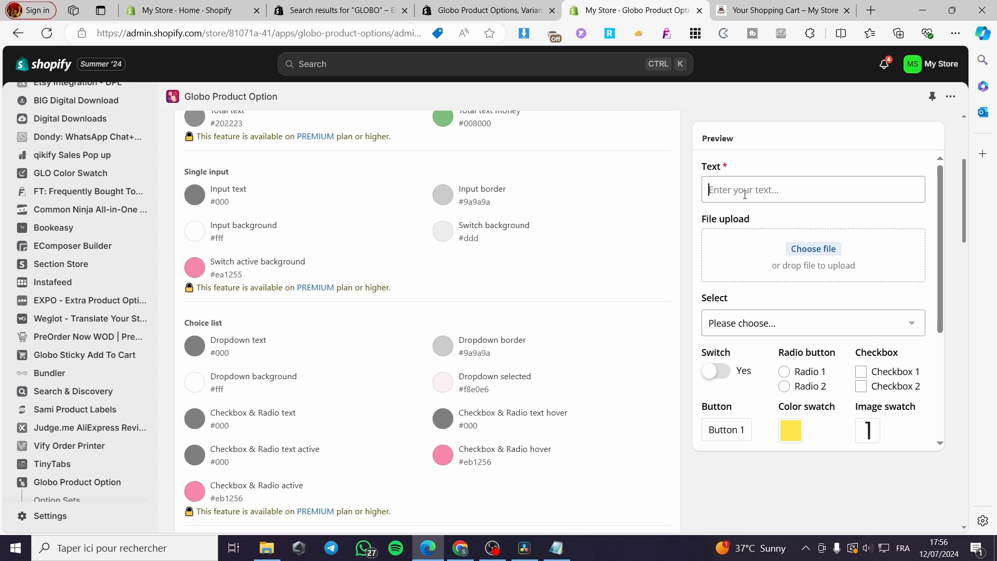
{"action": "scroll", "coordinate": [739, 192], "scroll_direction": "up", "scroll_amount": 3}
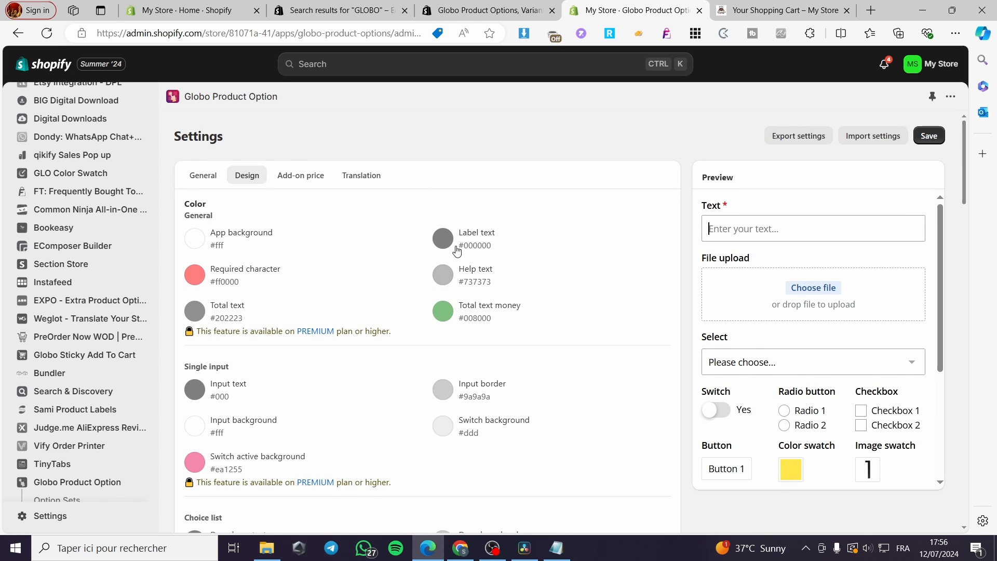
- Review the Translation and Add-on price settings, plus the border, typography and custom CSS sections of the Design settings
{"action": "left_click", "coordinate": [348, 175]}
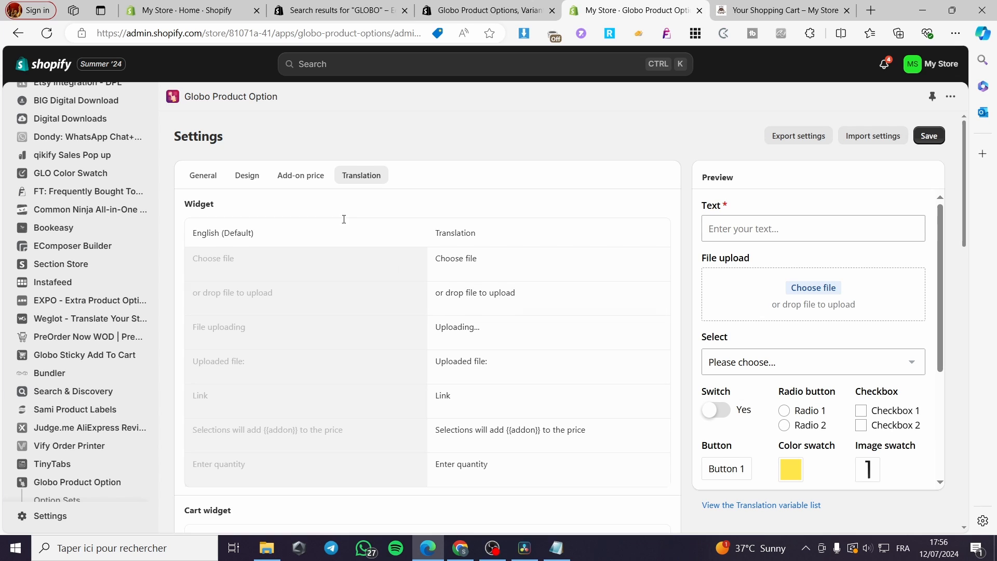
{"action": "left_click", "coordinate": [314, 182]}
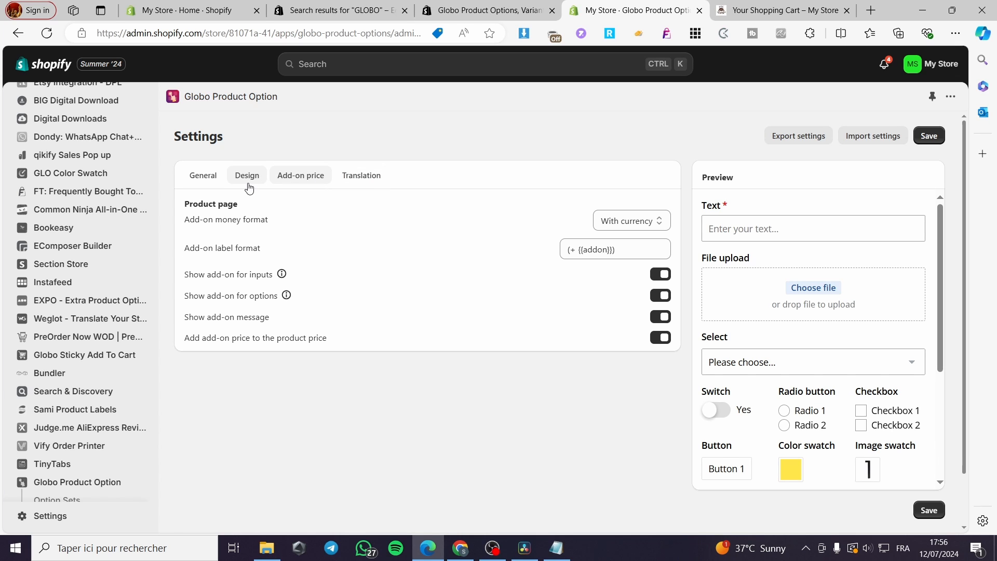
{"action": "left_click", "coordinate": [248, 187]}
{"action": "scroll", "coordinate": [345, 349], "scroll_direction": "down", "scroll_amount": 15}
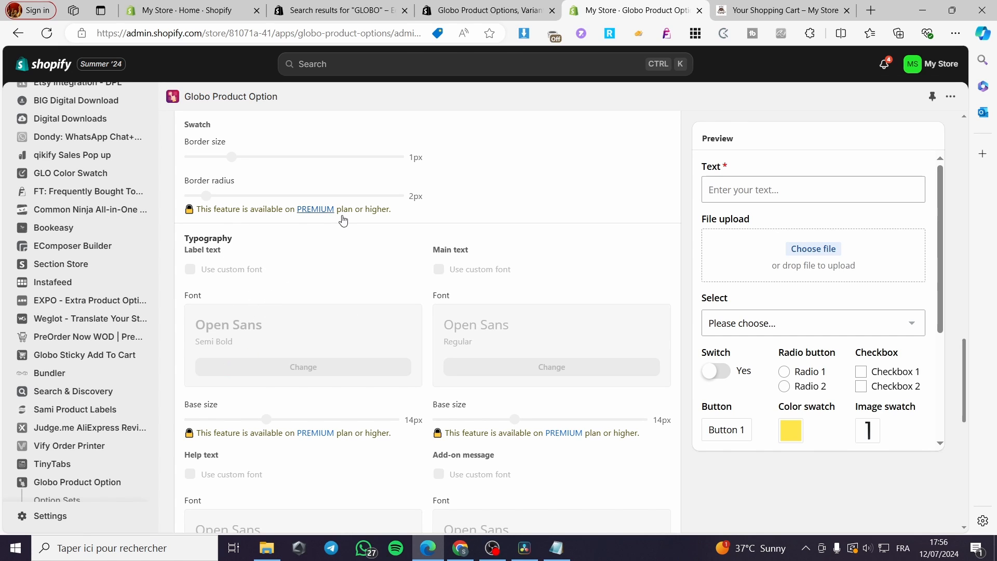
{"action": "scroll", "coordinate": [403, 340], "scroll_direction": "down", "scroll_amount": 3}
{"action": "scroll", "coordinate": [461, 291], "scroll_direction": "down", "scroll_amount": 5}
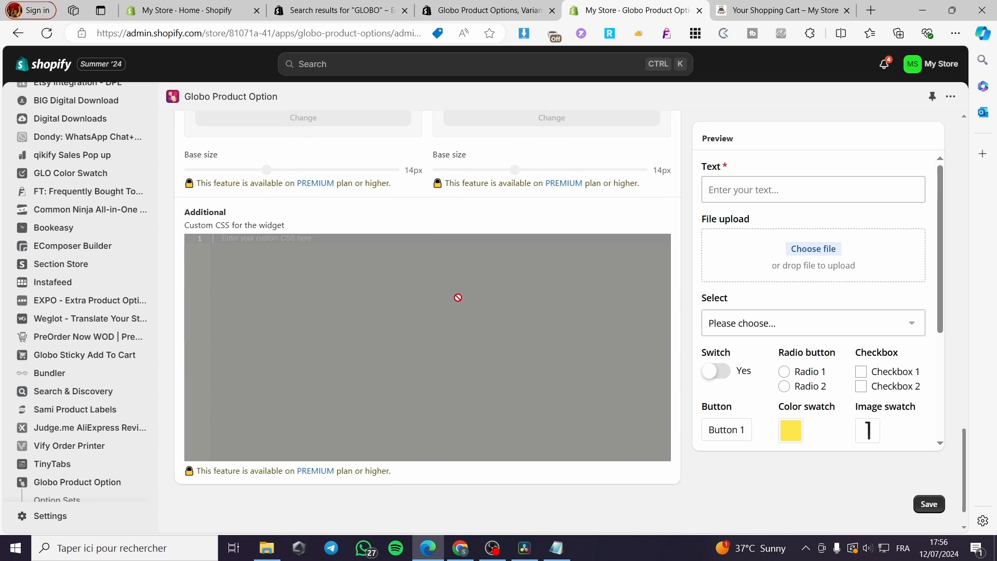
{"action": "scroll", "coordinate": [464, 372], "scroll_direction": "up", "scroll_amount": 8}
{"action": "scroll", "coordinate": [463, 372], "scroll_direction": "up", "scroll_amount": 10}
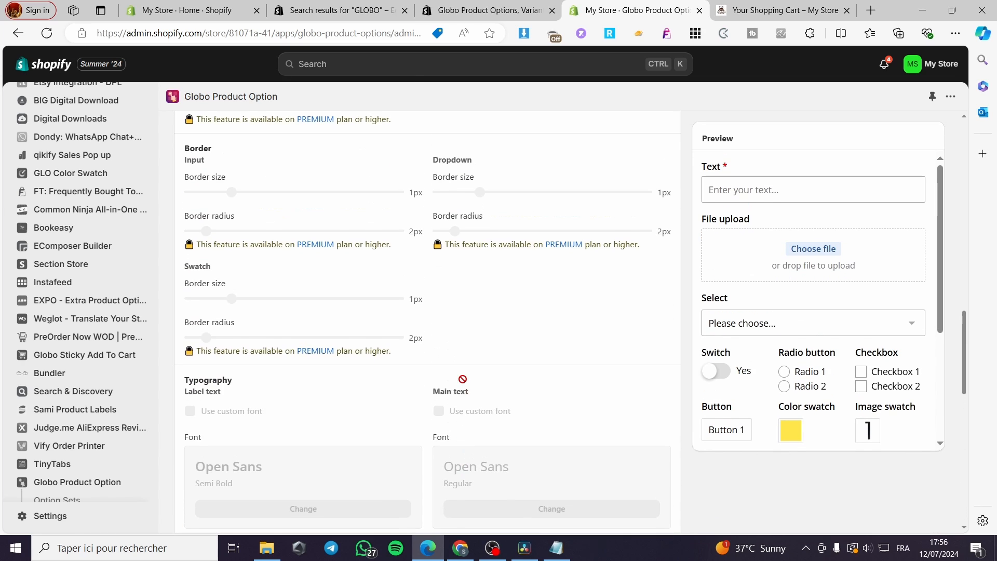
- Create a new option set in Globo Product Option and add a Paragraph element to it
{"action": "left_click", "coordinate": [74, 482]}
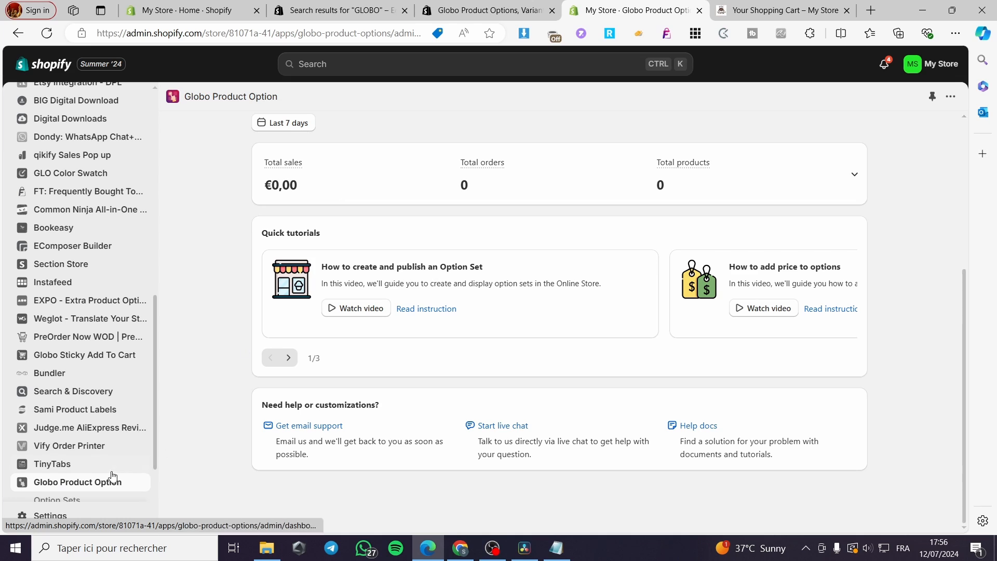
{"action": "scroll", "coordinate": [67, 483], "scroll_direction": "down", "scroll_amount": 3}
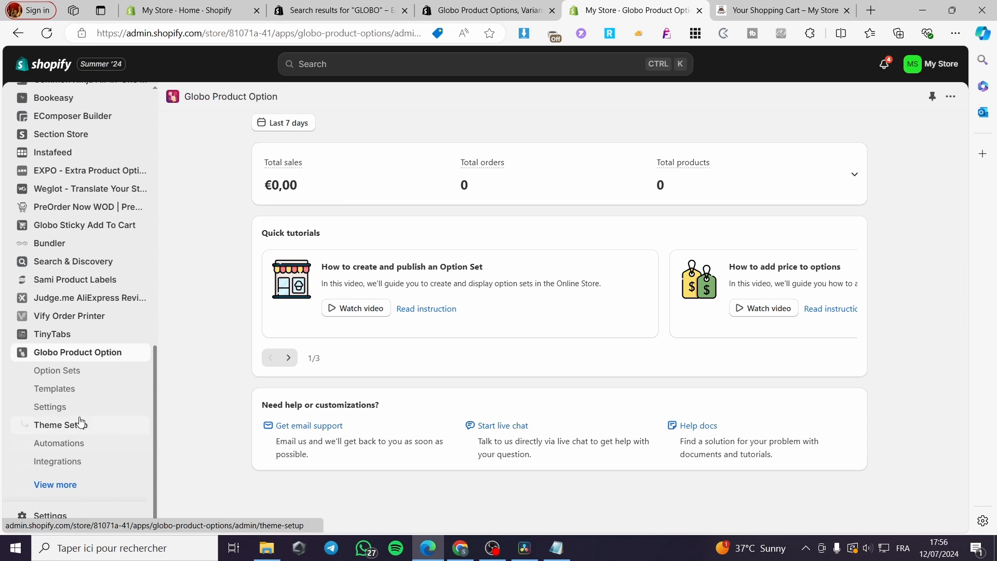
{"action": "left_click", "coordinate": [67, 387]}
{"action": "left_click", "coordinate": [77, 374]}
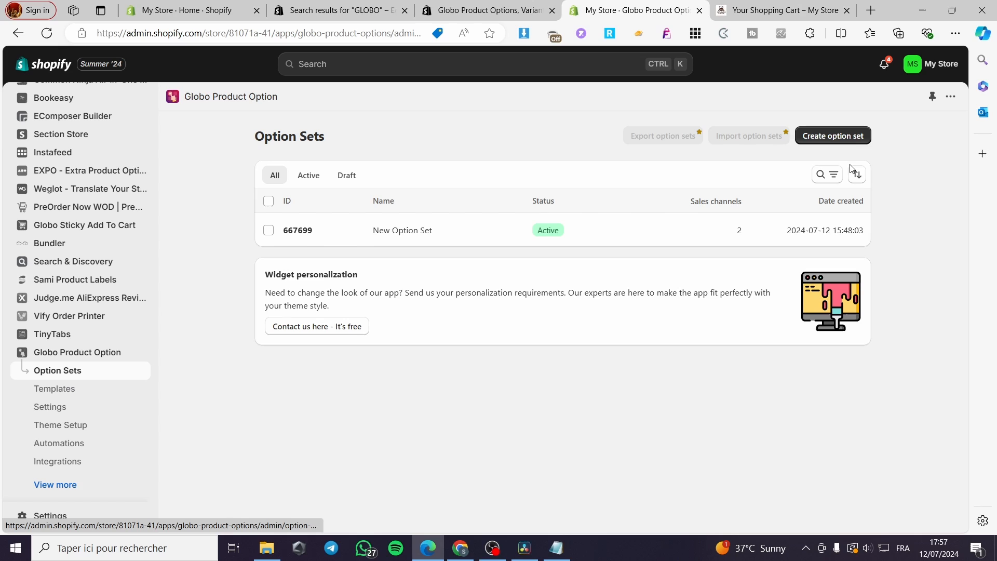
{"action": "left_click", "coordinate": [833, 136]}
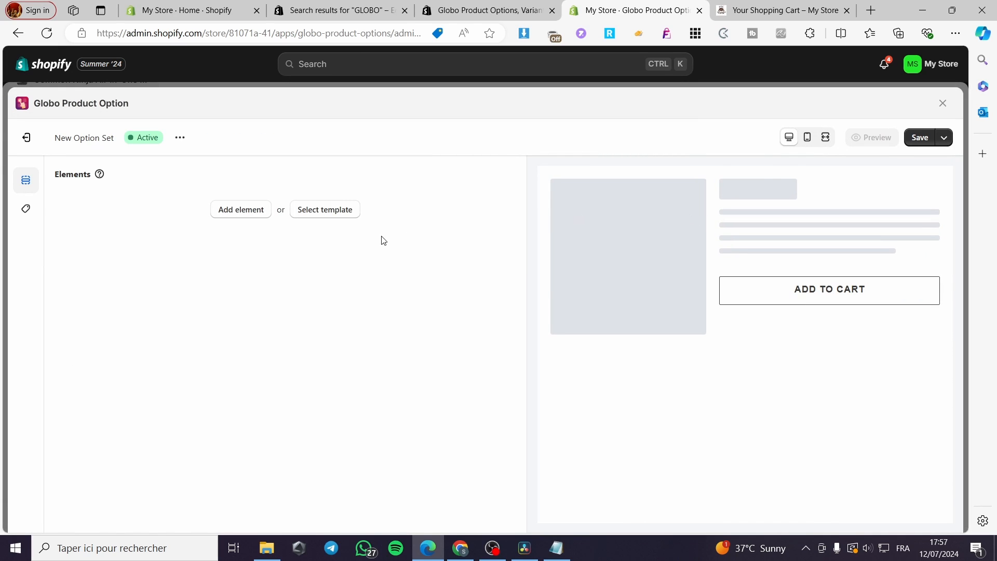
{"action": "left_click", "coordinate": [238, 212]}
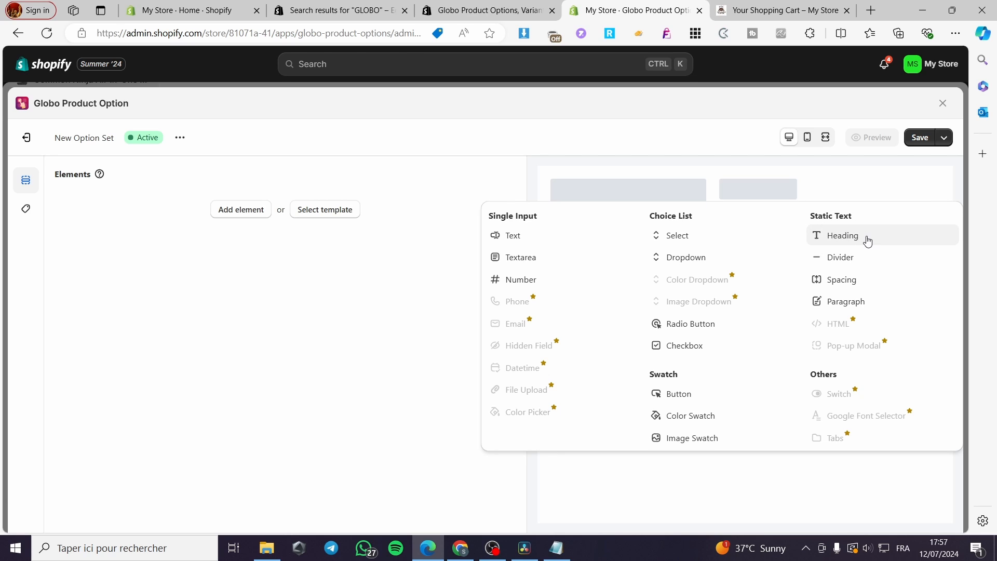
{"action": "left_click", "coordinate": [847, 307]}
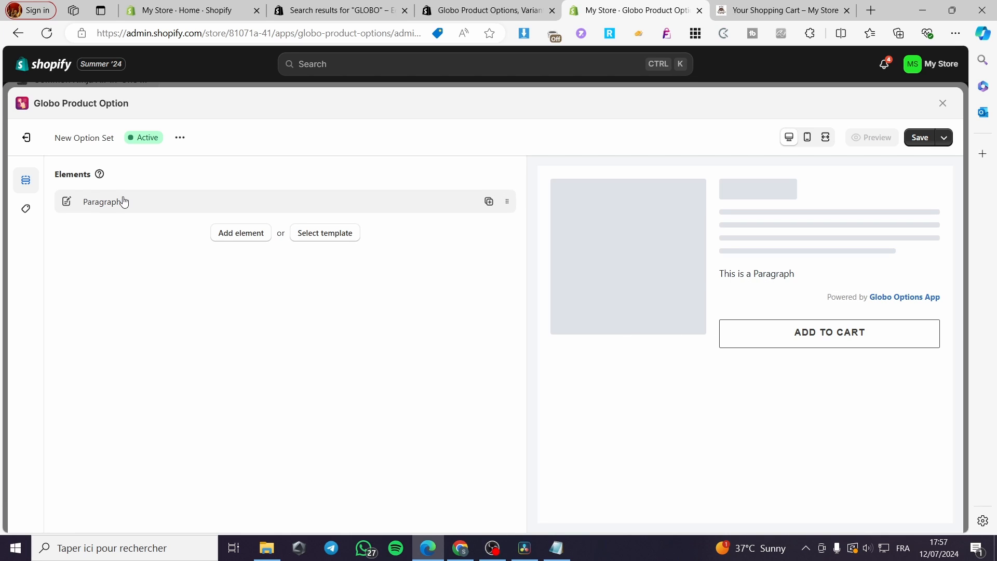
- Replace the Paragraph element's content with "Get a custom design with just sendin a text within the text area"
{"action": "left_click", "coordinate": [182, 210]}
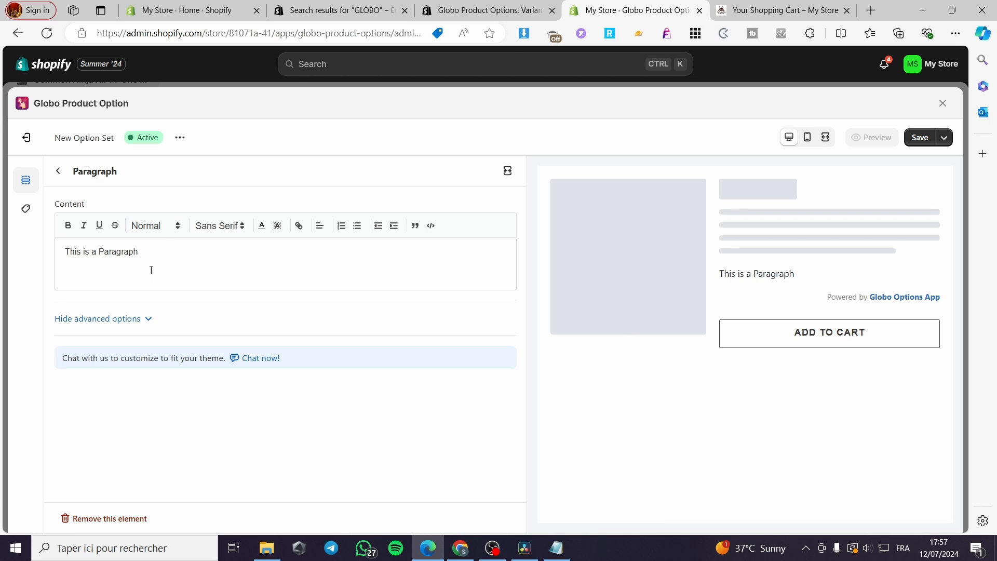
{"action": "double_click", "coordinate": [118, 251]}
{"action": "left_click_drag", "start_coordinate": [90, 253], "coordinate": [63, 253]}
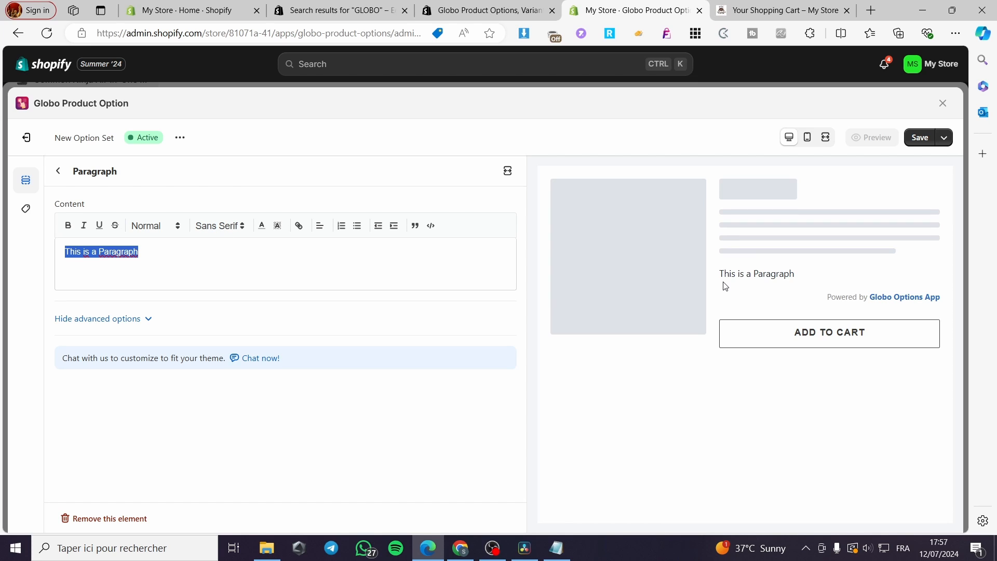
{"action": "type", "text": "Get a cus"}
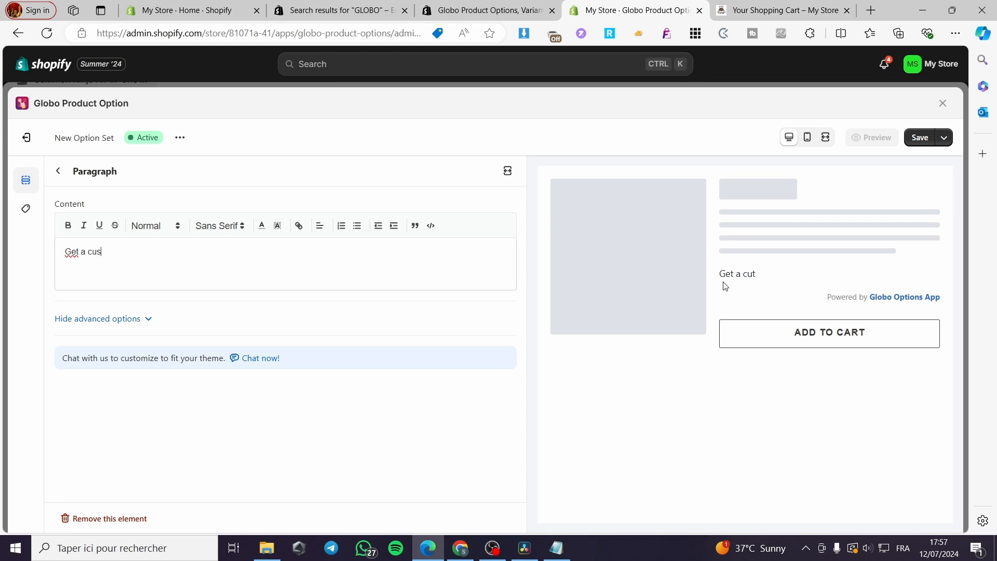
{"action": "type", "text": "tom design"}
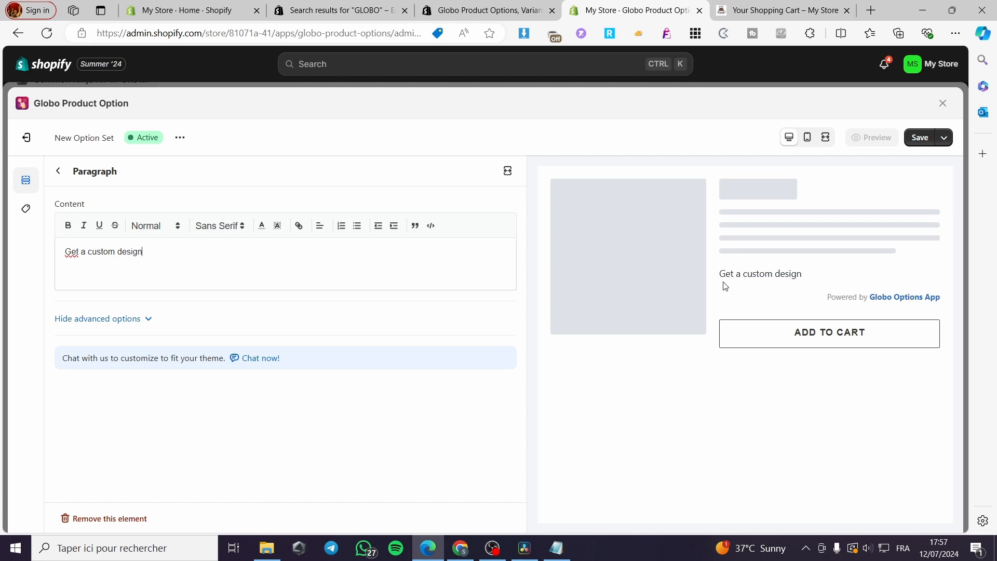
{"action": "type", "text": " with just maki"}
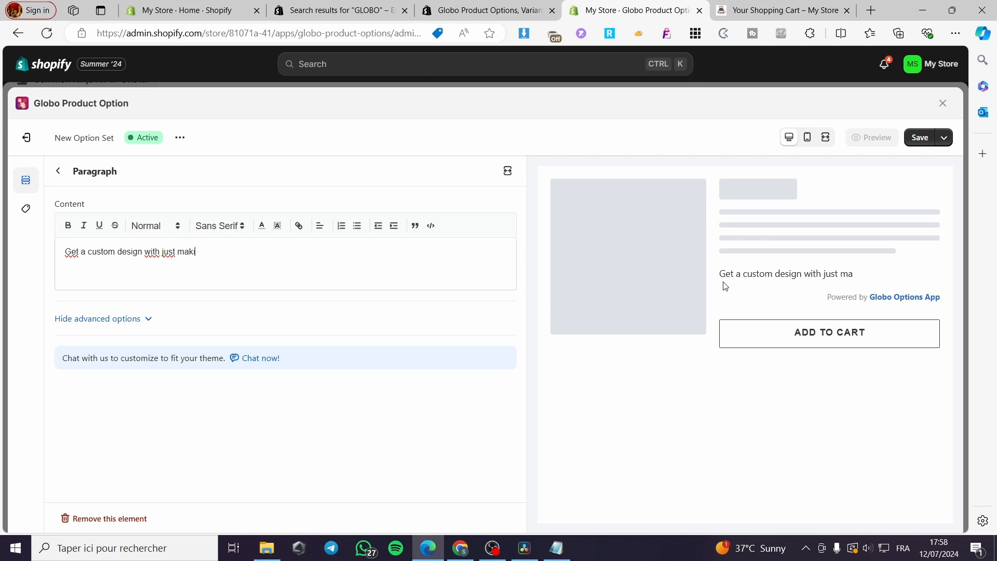
{"action": "key", "text": "BackSpace"}
{"action": "key", "text": "BackSpace"}
{"action": "key", "text": "BackSpace"}
{"action": "key", "text": "BackSpace"}
{"action": "type", "text": "sendin a text wi"}
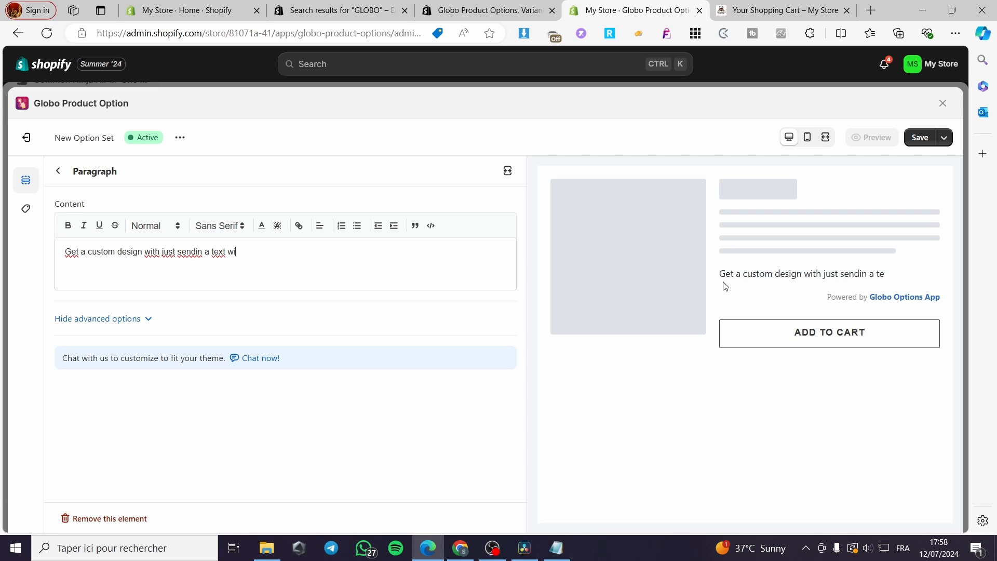
{"action": "type", "text": "thin the tewx"}
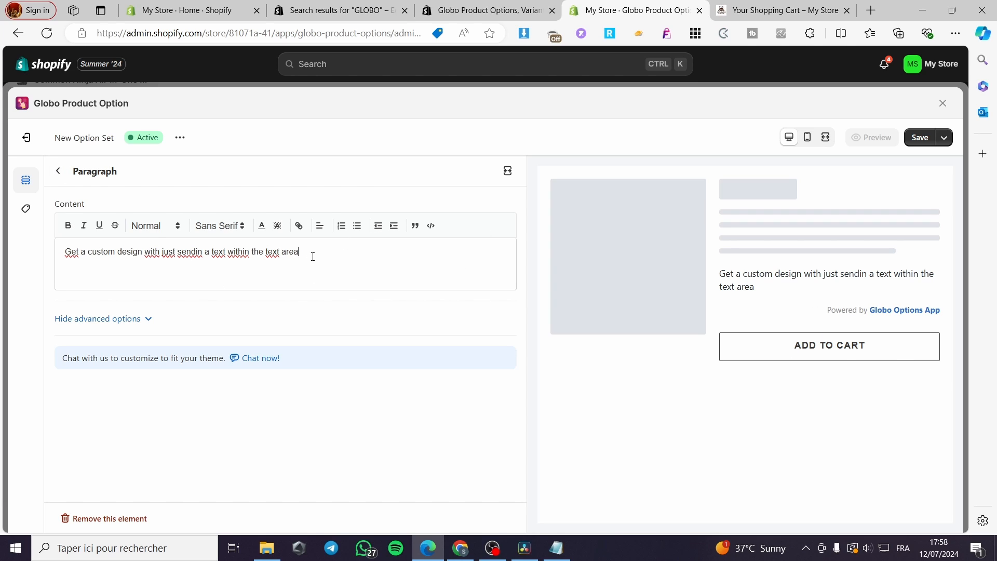
- Add a Textarea element to the option set and change its label to "Text area"
{"action": "left_click", "coordinate": [59, 171]}
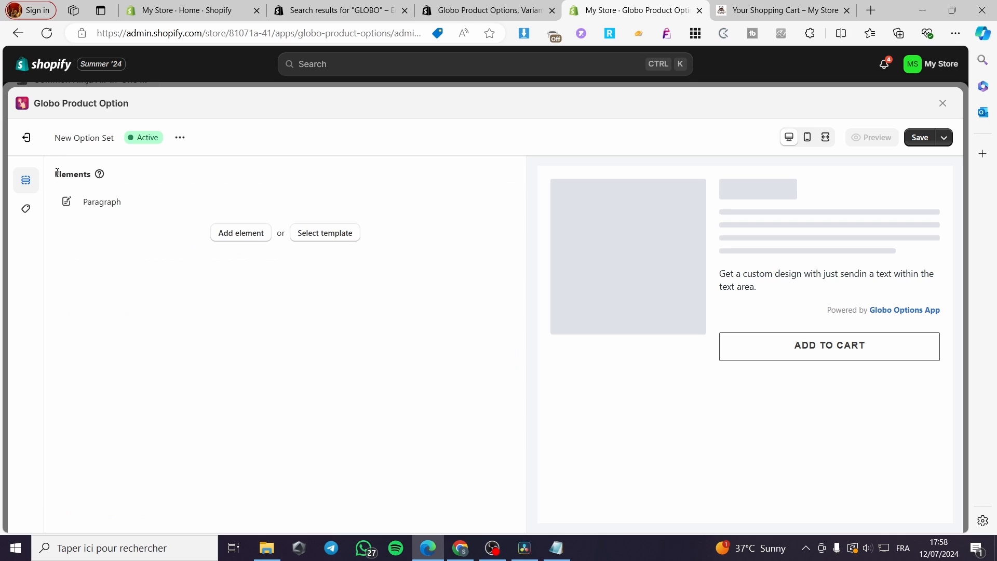
{"action": "left_click", "coordinate": [260, 237]}
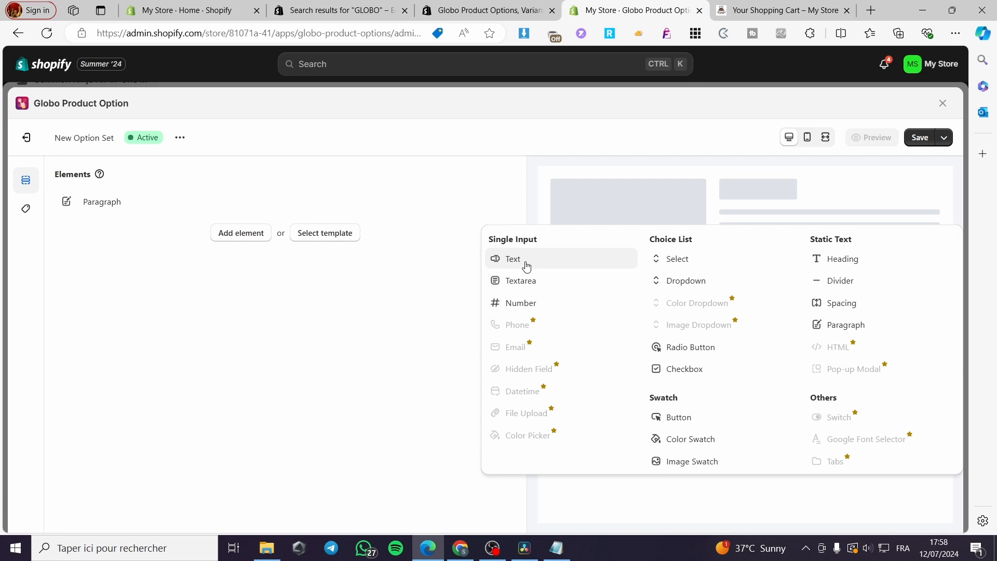
{"action": "left_click", "coordinate": [522, 281]}
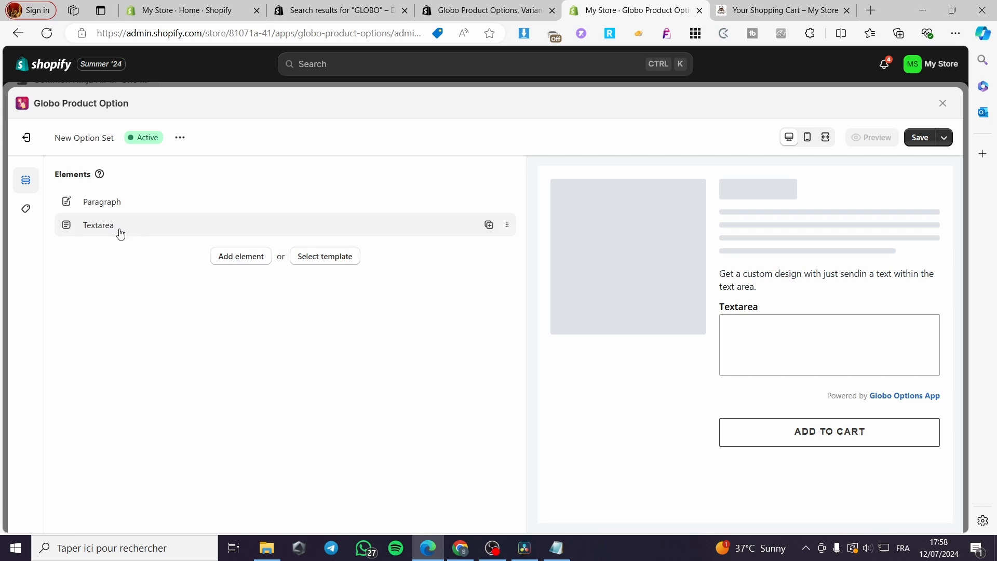
{"action": "left_click", "coordinate": [185, 232]}
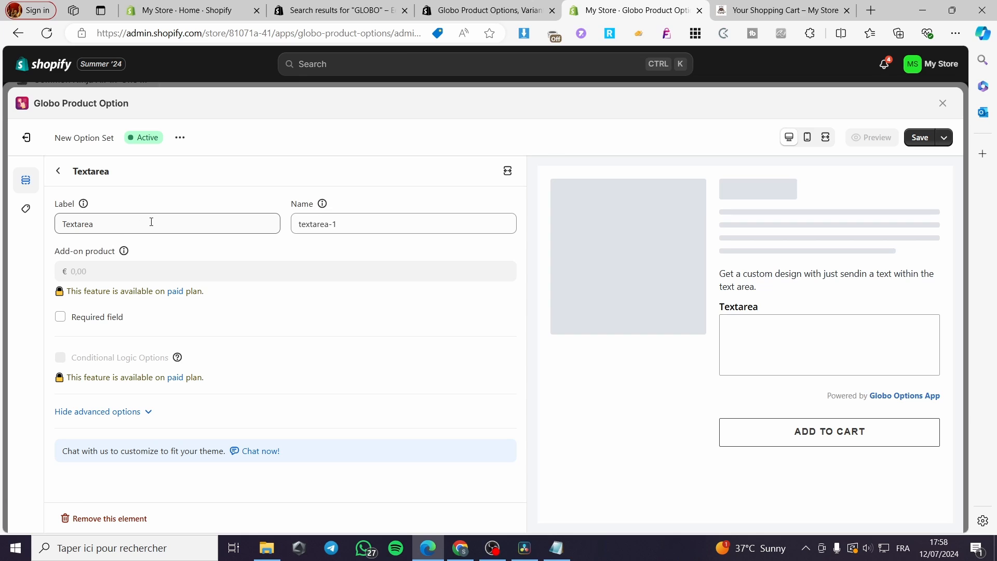
{"action": "left_click", "coordinate": [79, 225]}
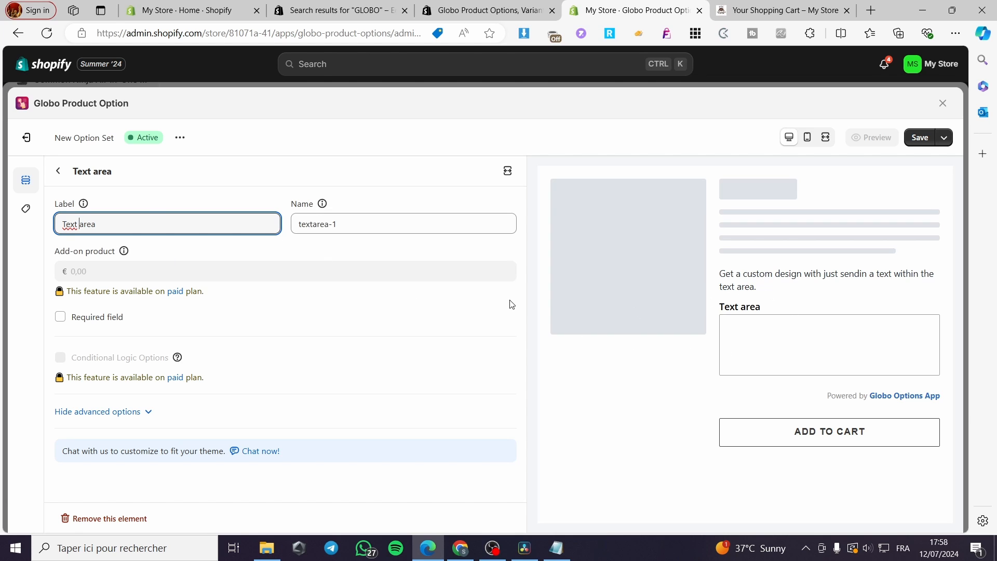
{"action": "left_click", "coordinate": [59, 172]}
- Make the words "text area" bold in the Paragraph element's content
{"action": "left_click", "coordinate": [123, 203]}
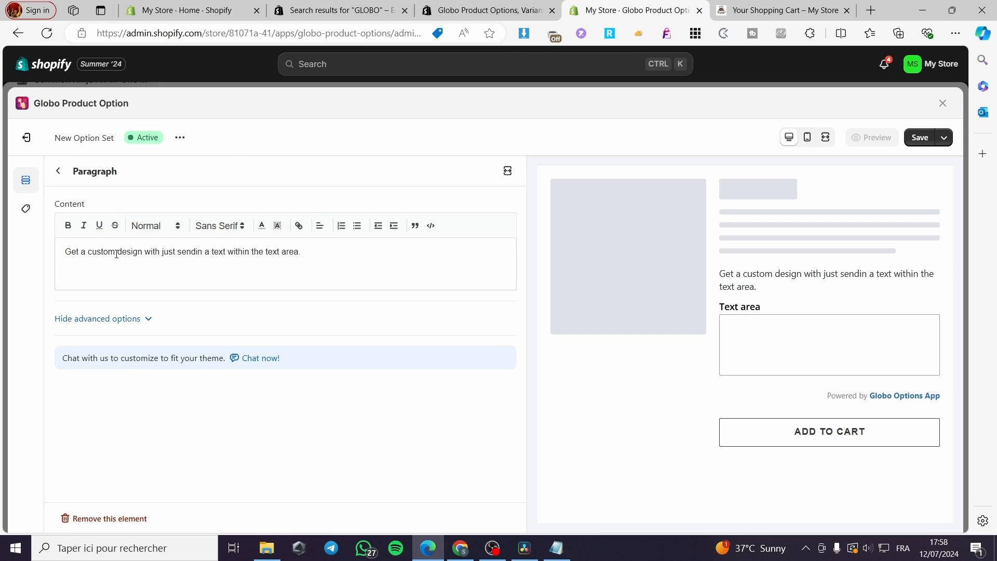
{"action": "mouse_move", "coordinate": [307, 253]}
{"action": "left_mouse_down"}
{"action": "mouse_move", "coordinate": [277, 255]}
{"action": "mouse_move", "coordinate": [299, 252]}
{"action": "left_mouse_up"}
{"action": "left_click", "coordinate": [281, 255]}
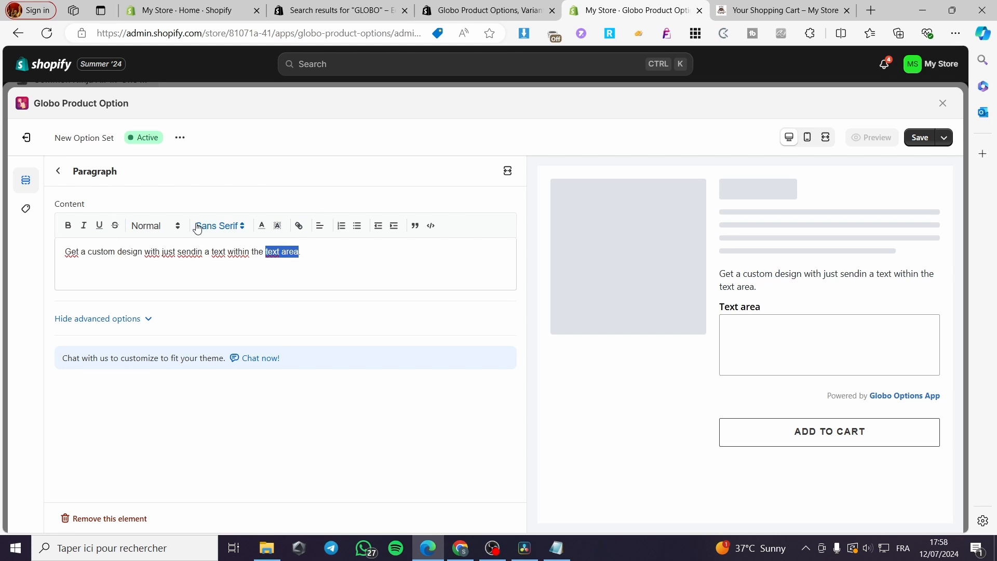
{"action": "left_click", "coordinate": [67, 225]}
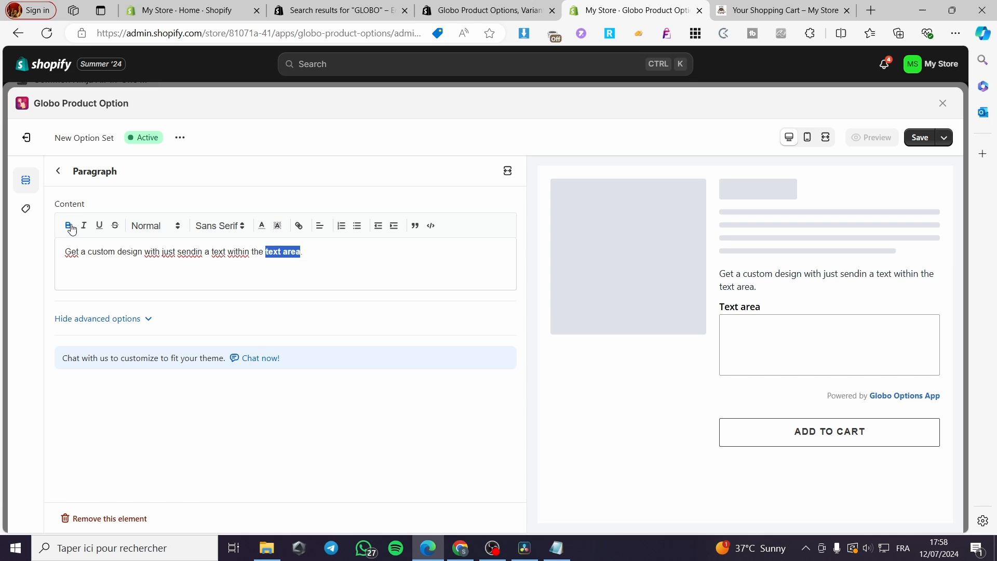
{"action": "left_click", "coordinate": [311, 273]}
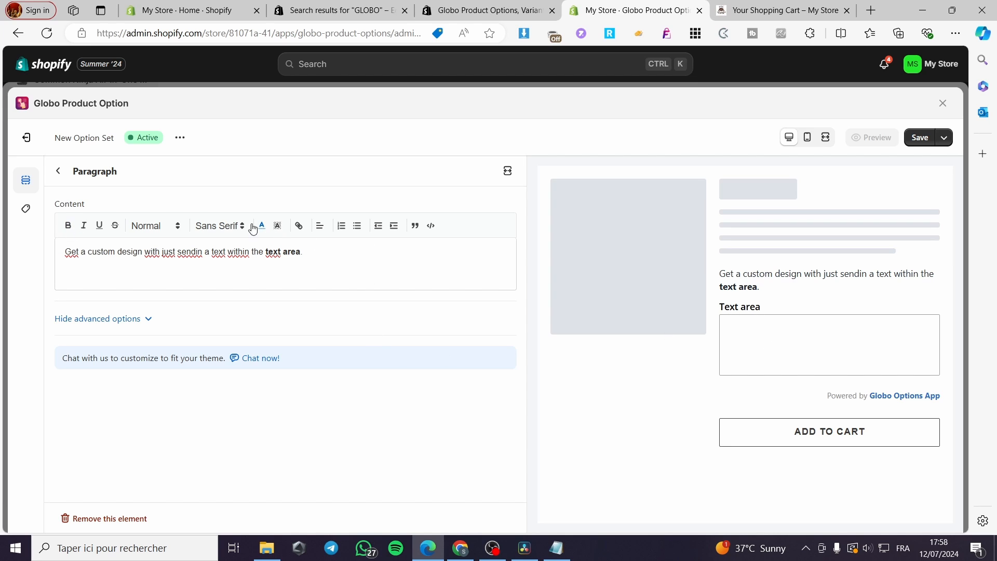
- Try the Monospace and Serif fonts on the words "text area" in the paragraph, ending with Sans Serif
{"action": "left_click", "coordinate": [231, 226]}
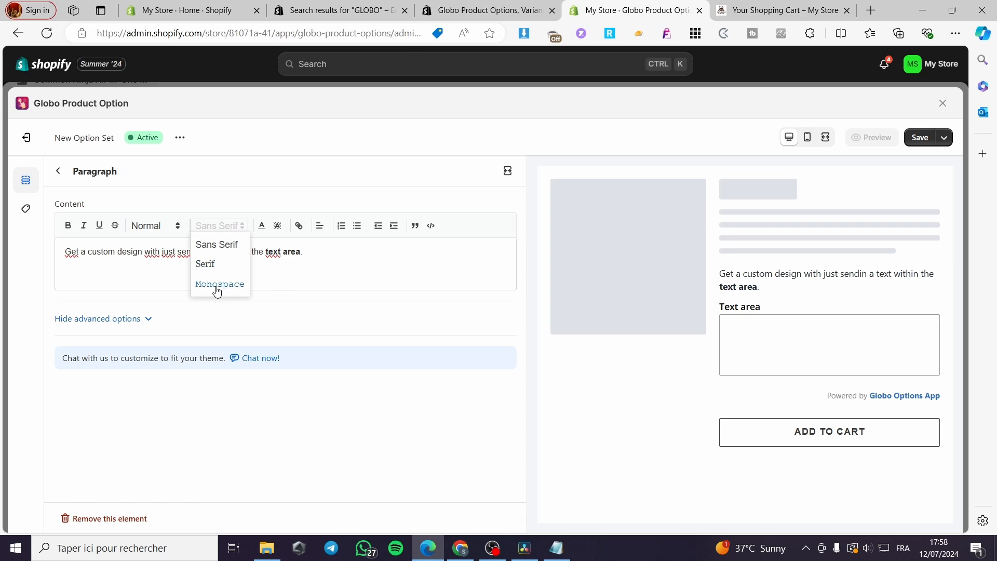
{"action": "left_click", "coordinate": [215, 285]}
{"action": "left_click_drag", "start_coordinate": [266, 252], "coordinate": [303, 253]}
{"action": "left_click", "coordinate": [220, 226]}
{"action": "left_click", "coordinate": [212, 284]}
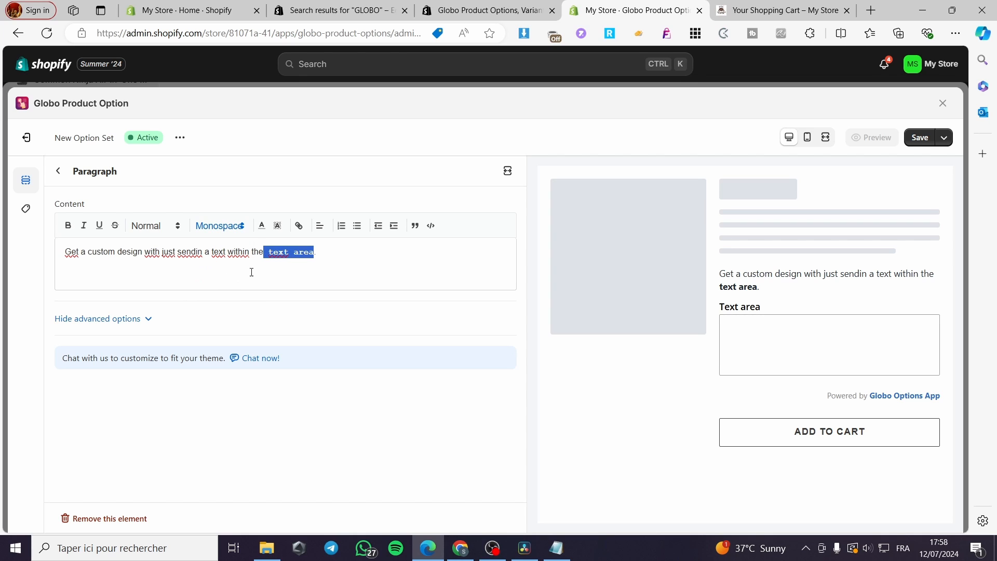
{"action": "left_click", "coordinate": [227, 235]}
{"action": "left_click", "coordinate": [213, 269]}
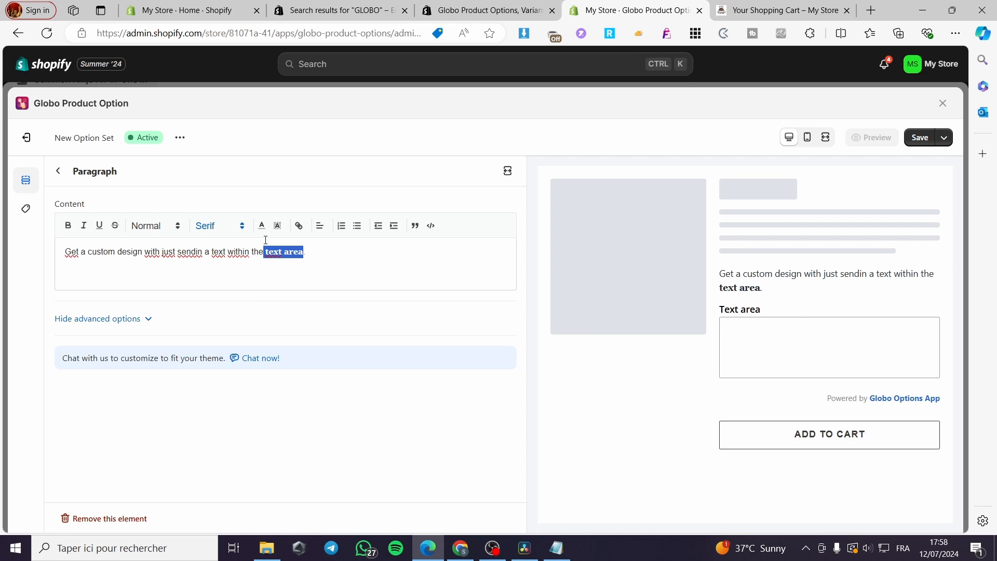
{"action": "left_click", "coordinate": [215, 226]}
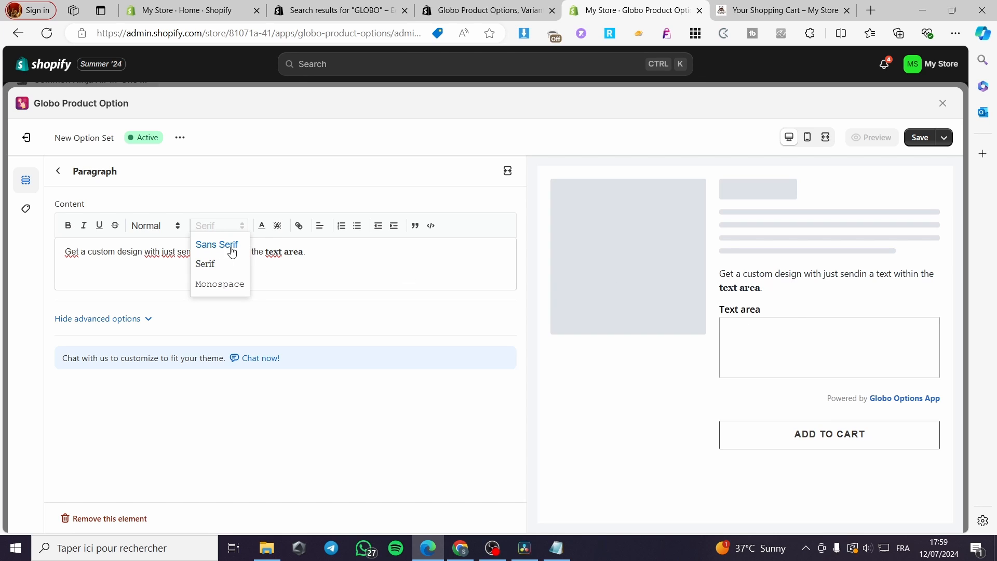
{"action": "left_click", "coordinate": [232, 252]}
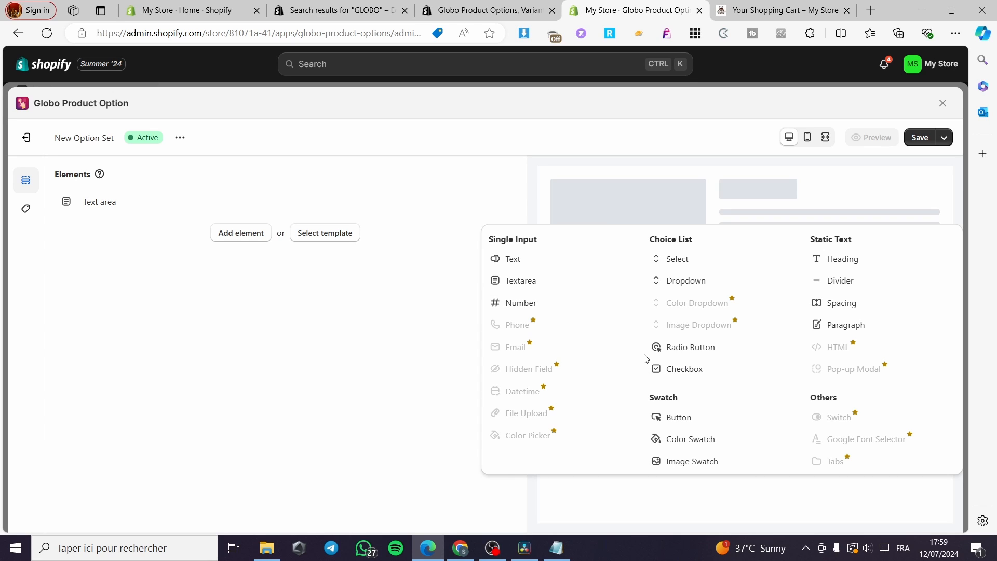
- Add a Color Swatch element labelled "Color" and name its first option value "White"
{"action": "left_click", "coordinate": [687, 441]}
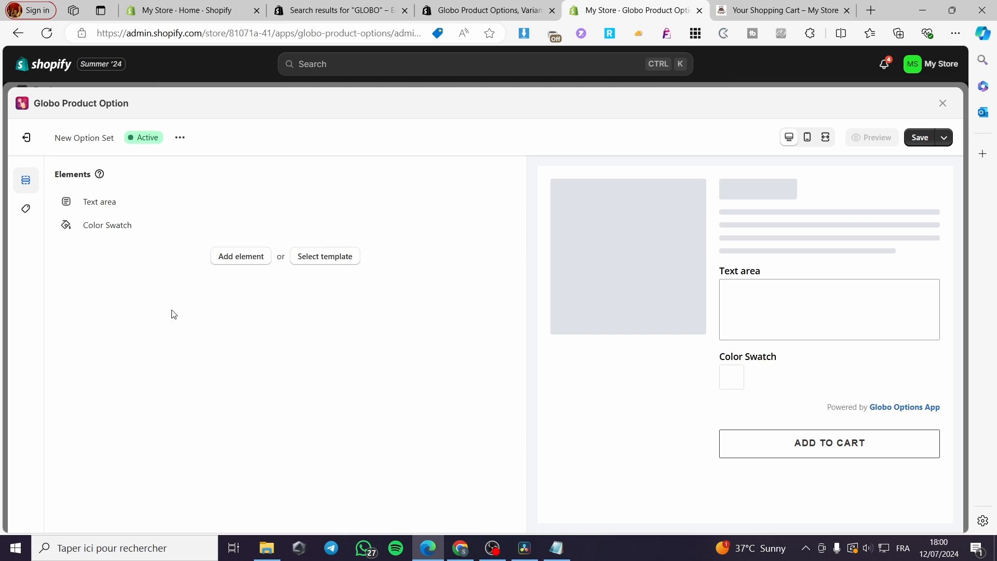
{"action": "left_click", "coordinate": [115, 225]}
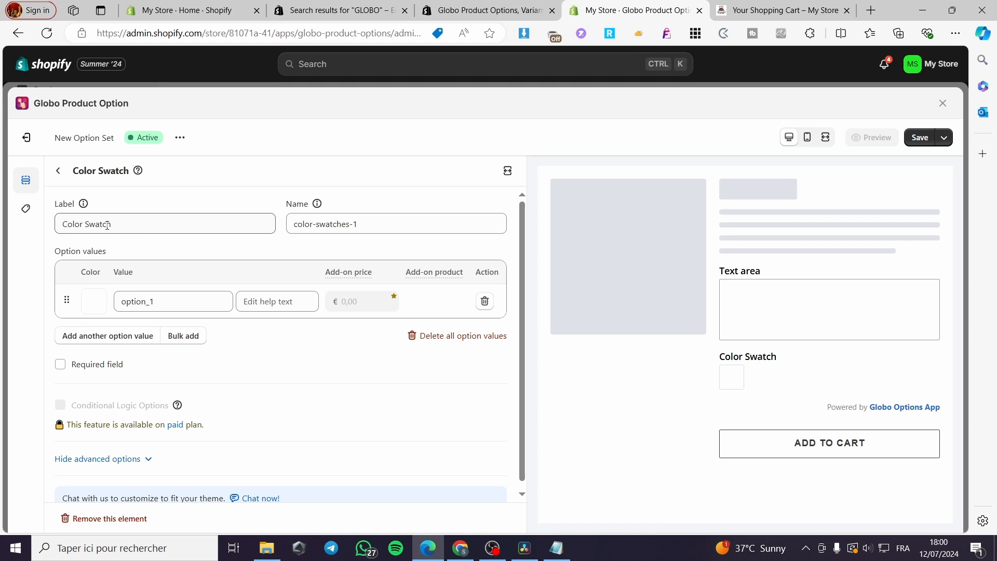
{"action": "left_click", "coordinate": [111, 225]}
{"action": "left_click_drag", "start_coordinate": [111, 225], "coordinate": [86, 225]}
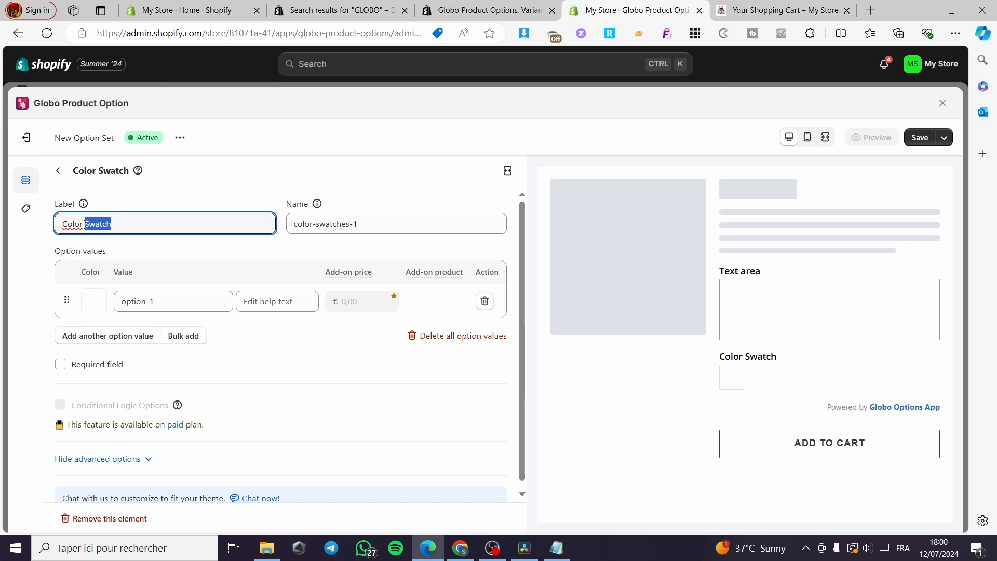
{"action": "key", "text": "BackSpace"}
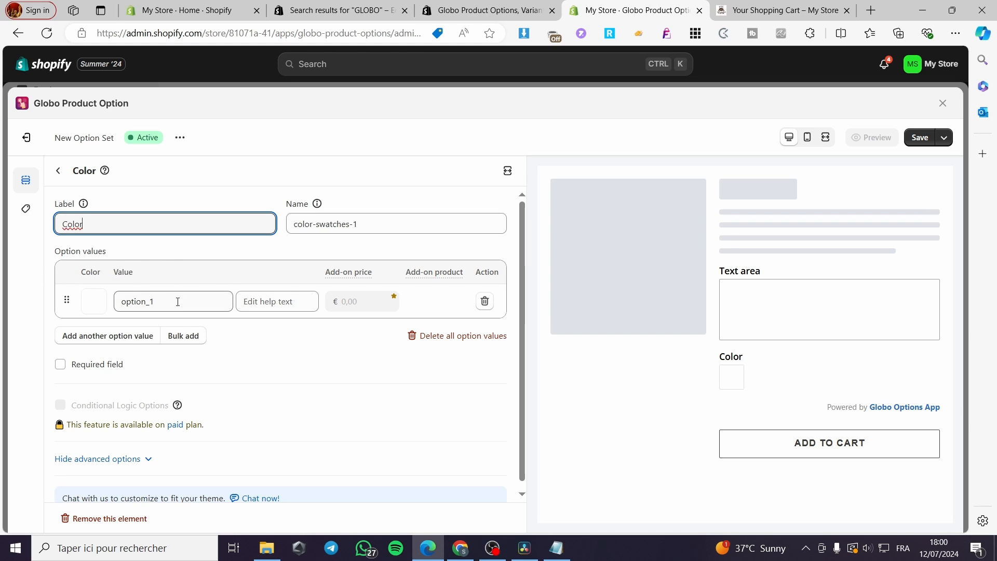
{"action": "left_click_drag", "start_coordinate": [155, 302], "coordinate": [126, 304]}
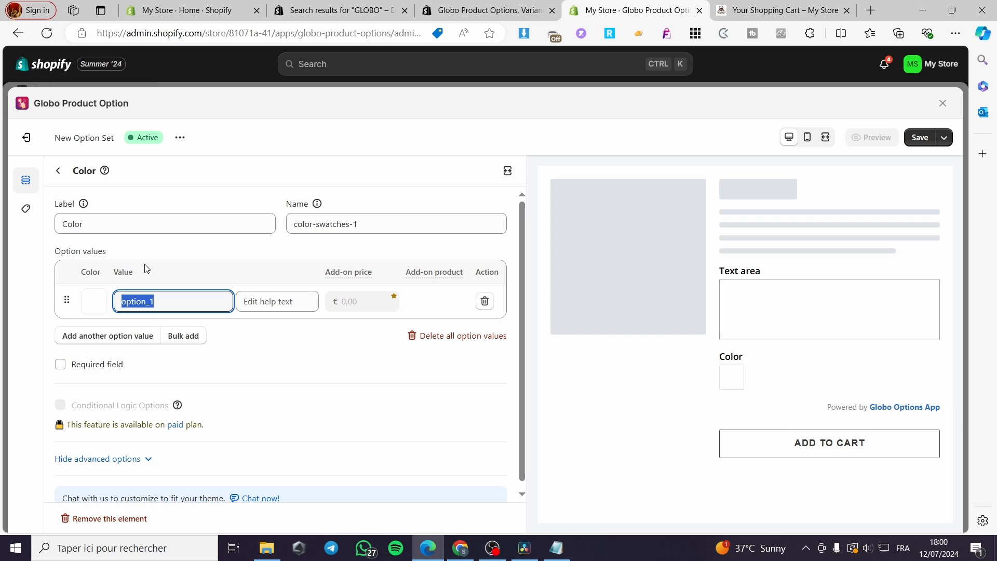
{"action": "type", "text": "White"}
- Add a second option value named "Red" to the Color element, with the swatch color FC4D4D
{"action": "left_click", "coordinate": [110, 336]}
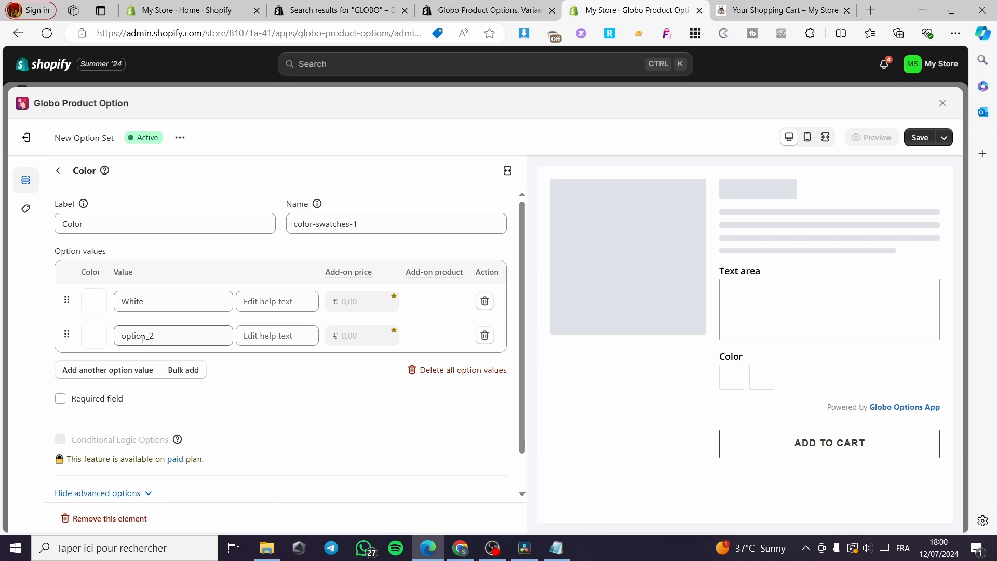
{"action": "left_click", "coordinate": [103, 340]}
{"action": "left_click", "coordinate": [422, 229]}
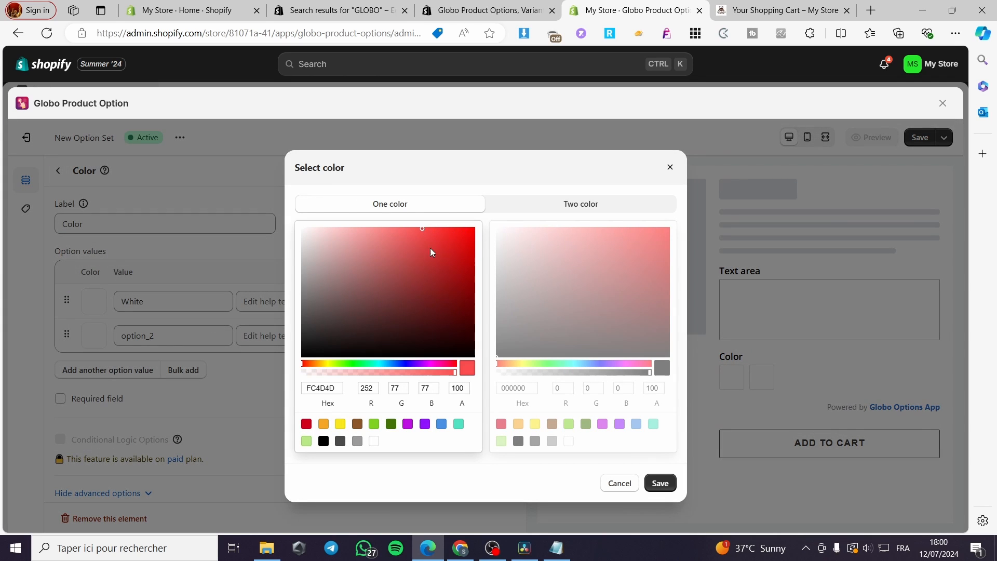
{"action": "left_click", "coordinate": [661, 484]}
{"action": "left_click_drag", "start_coordinate": [189, 335], "coordinate": [24, 338]}
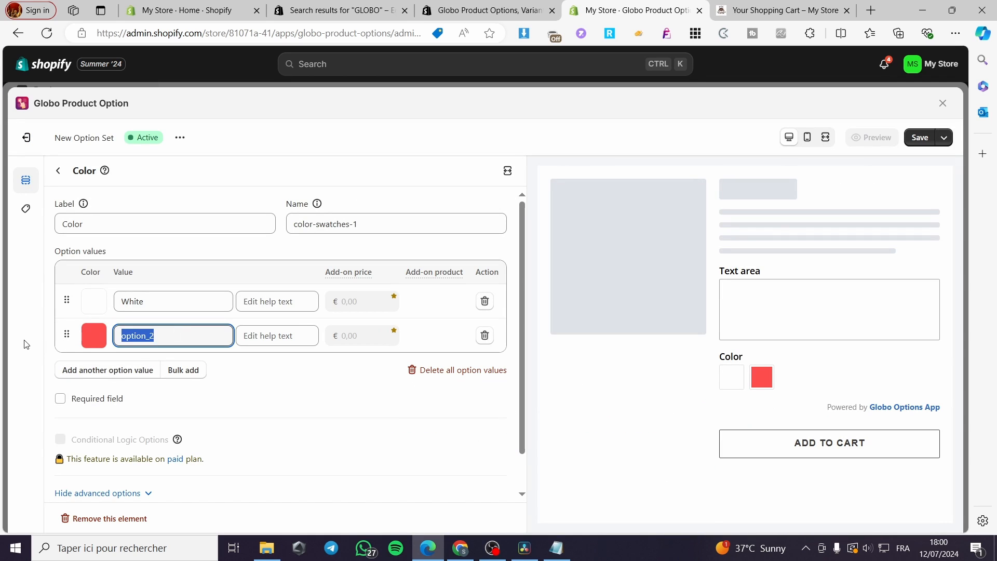
{"action": "type", "text": "Red"}
{"action": "left_click", "coordinate": [395, 403]}
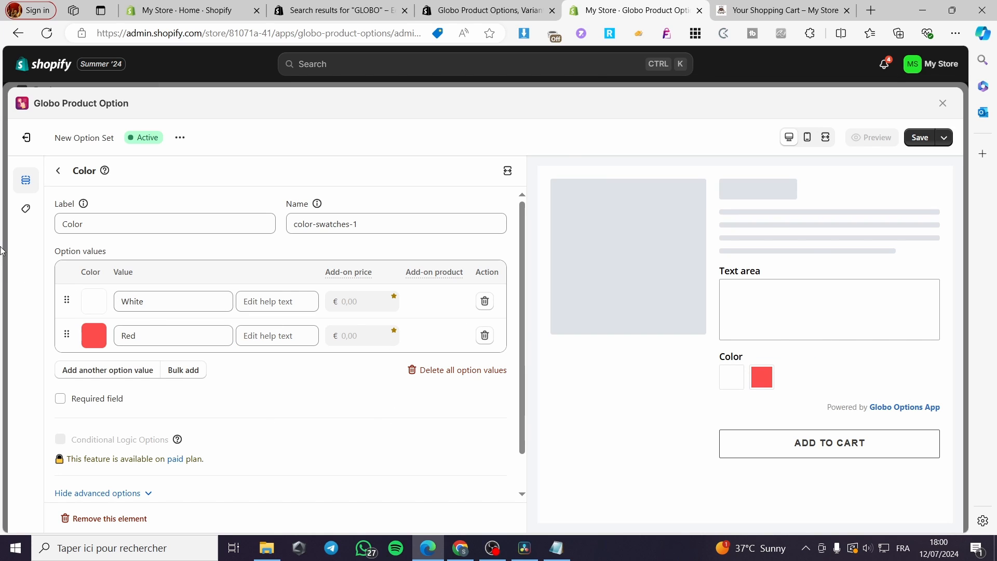
{"action": "left_click", "coordinate": [58, 170]}
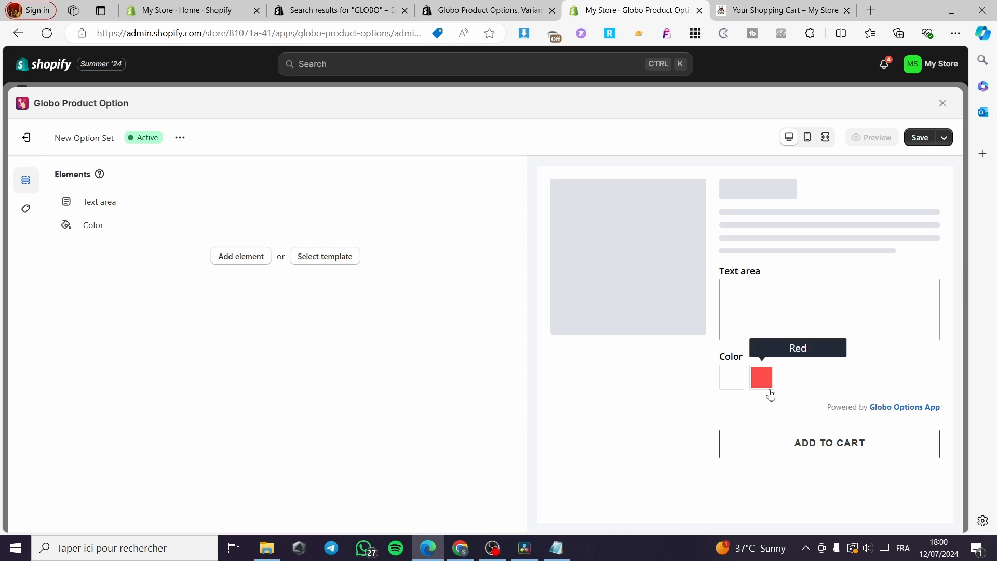
- Add a third option value named "Ocean blue" to the Color element, with a bright light-blue swatch color
{"action": "left_click", "coordinate": [129, 227]}
{"action": "left_click", "coordinate": [116, 371]}
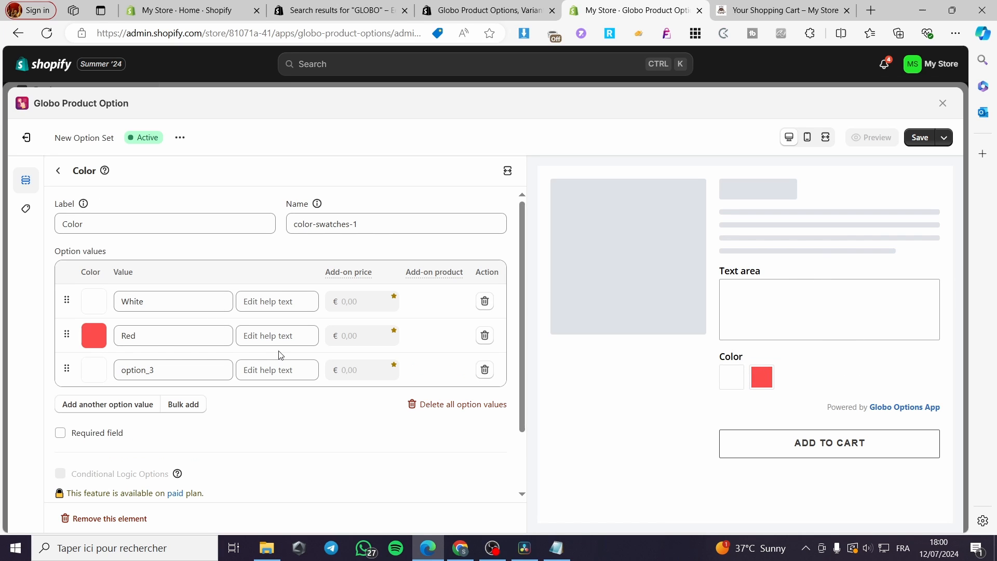
{"action": "left_click", "coordinate": [94, 371]}
{"action": "left_click", "coordinate": [387, 363]}
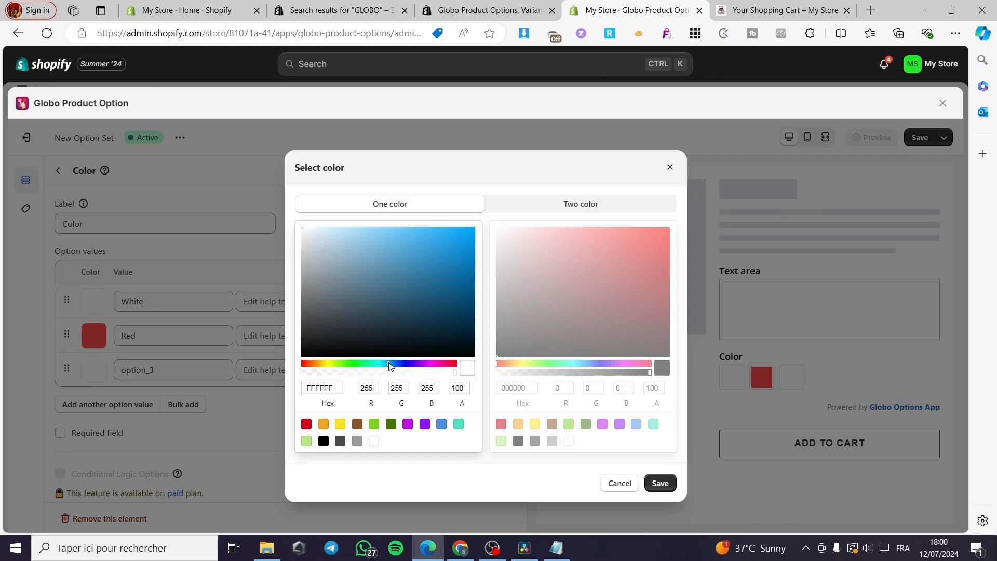
{"action": "left_click_drag", "start_coordinate": [454, 270], "coordinate": [460, 232]}
{"action": "left_click", "coordinate": [660, 483]}
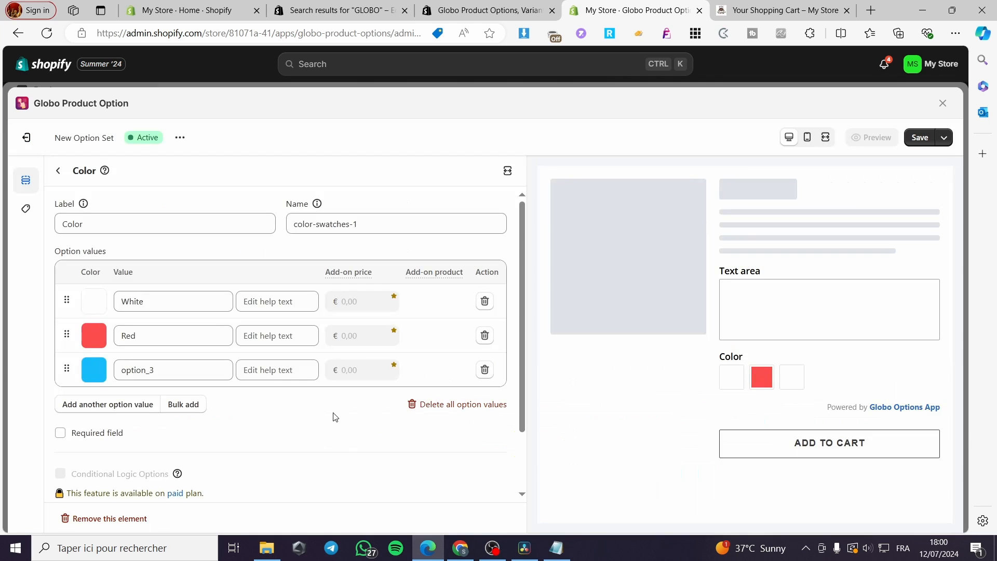
{"action": "left_click_drag", "start_coordinate": [172, 370], "coordinate": [78, 378]}
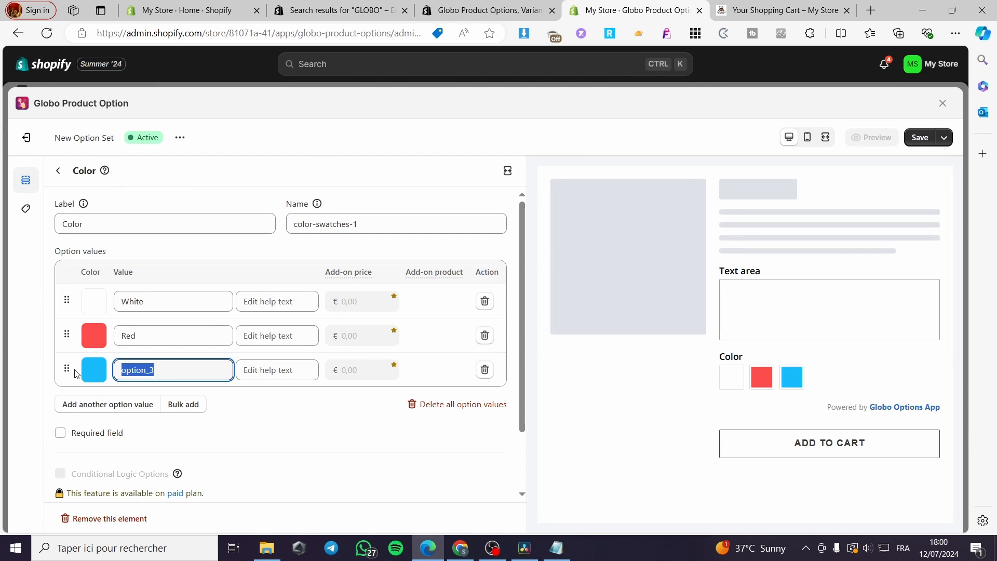
{"action": "type", "text": "O"}
{"action": "type", "text": "cean bk"}
{"action": "type", "text": "ue"}
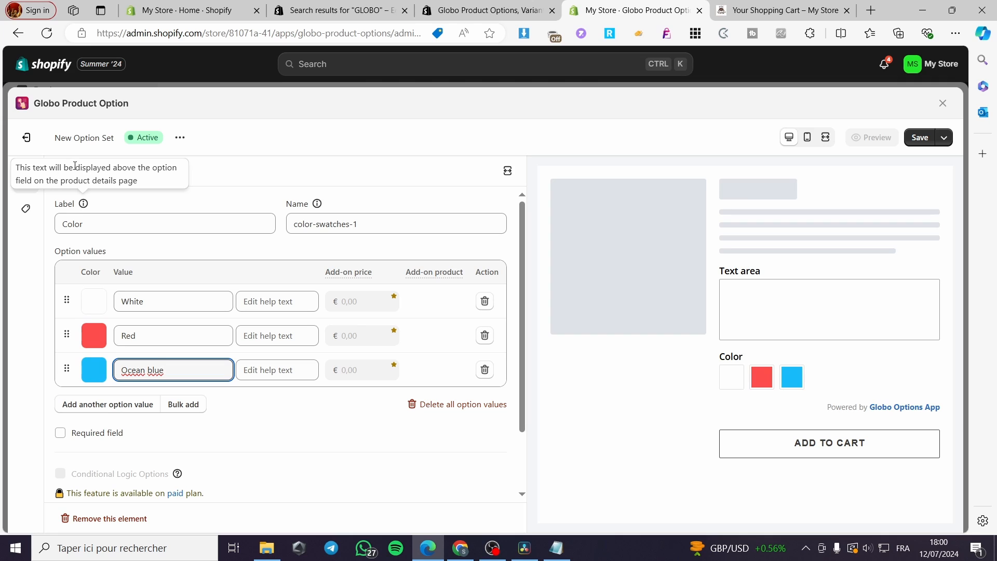
{"action": "left_click", "coordinate": [61, 175]}
- Add an Image Swatch element to the option set and open its settings
{"action": "left_click", "coordinate": [226, 256]}
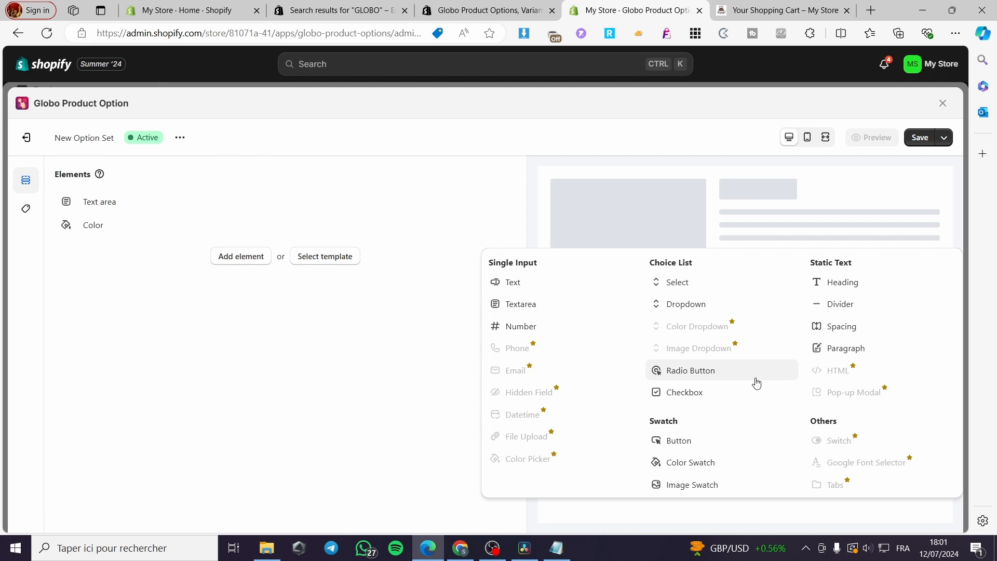
{"action": "left_click", "coordinate": [714, 484]}
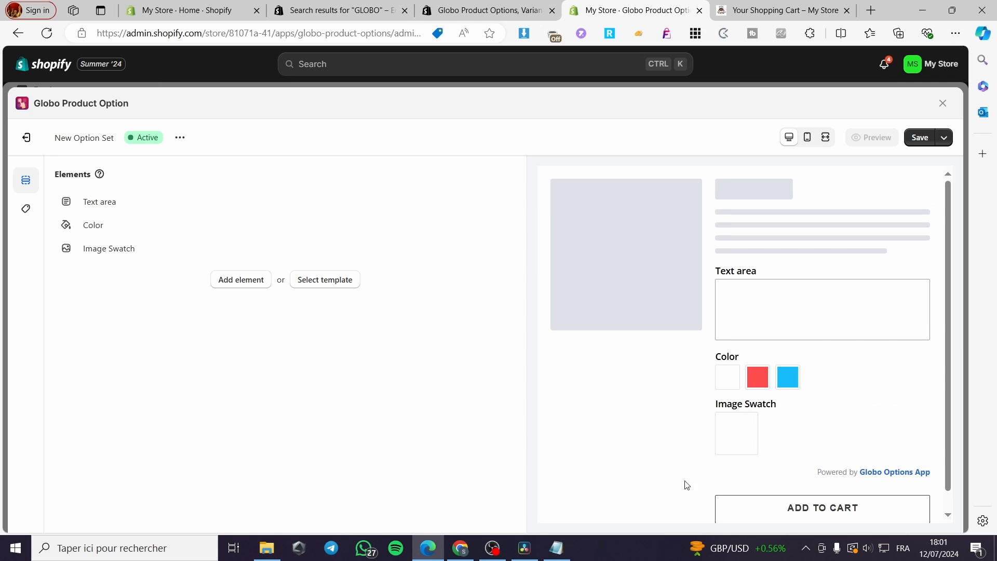
{"action": "left_click", "coordinate": [171, 250]}
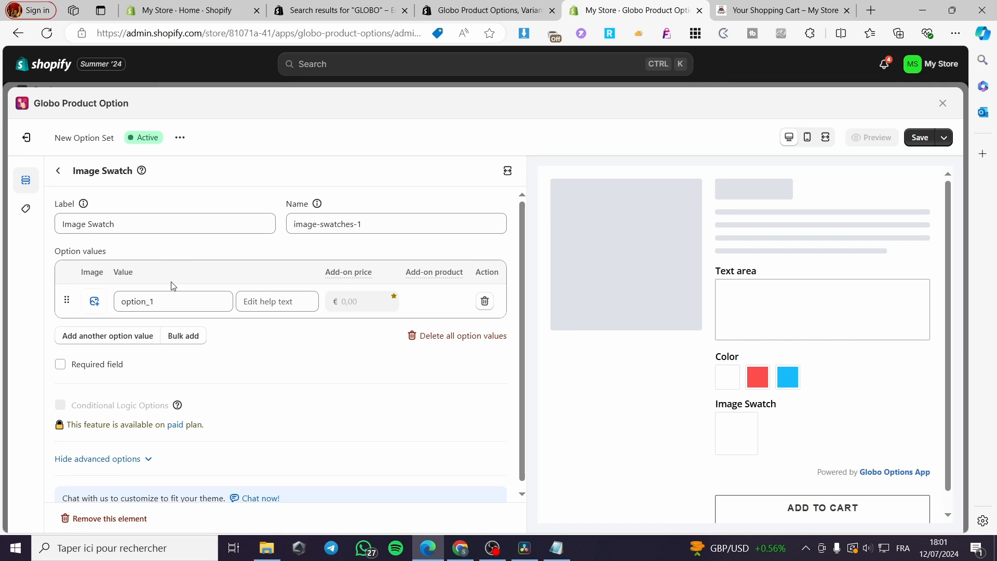
- Upload the picture il_fullxfull.6100297478_9kck as the swatch image of the first option value
{"action": "left_click", "coordinate": [95, 301]}
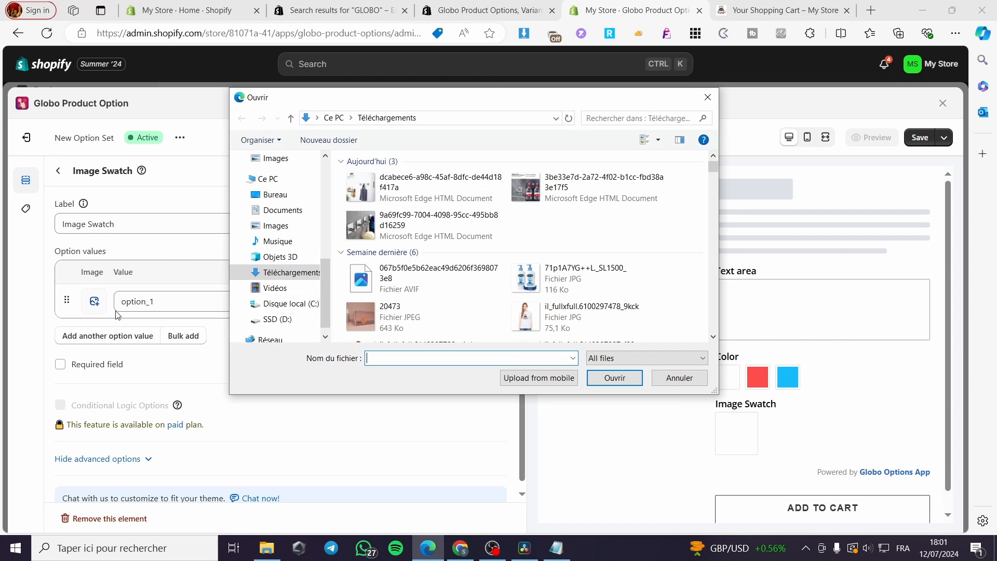
{"action": "left_click", "coordinate": [566, 323]}
{"action": "double_click", "coordinate": [563, 319]}
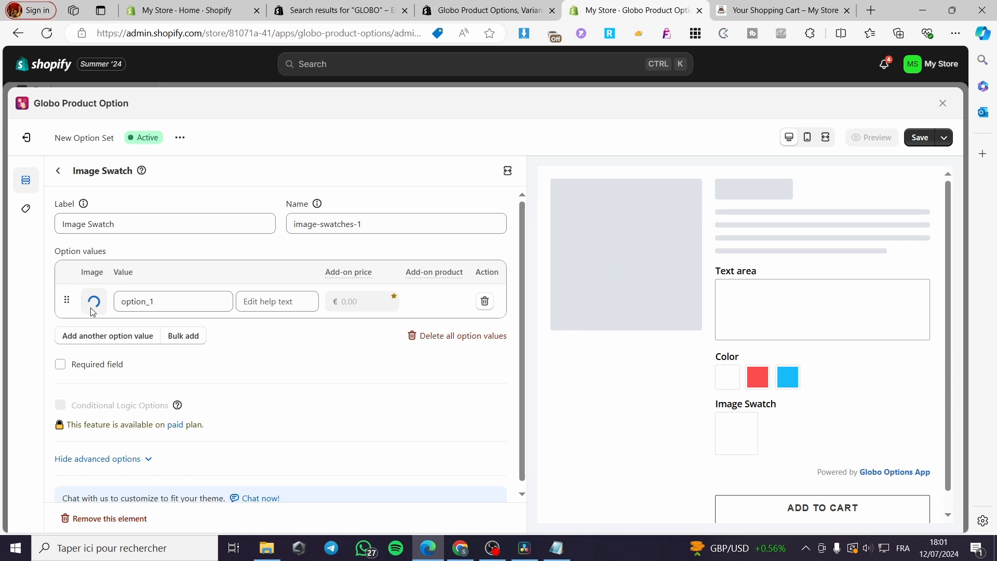
- Name the image swatch's first option value "set n°1" and select that swatch in the preview
{"action": "double_click", "coordinate": [179, 300]}
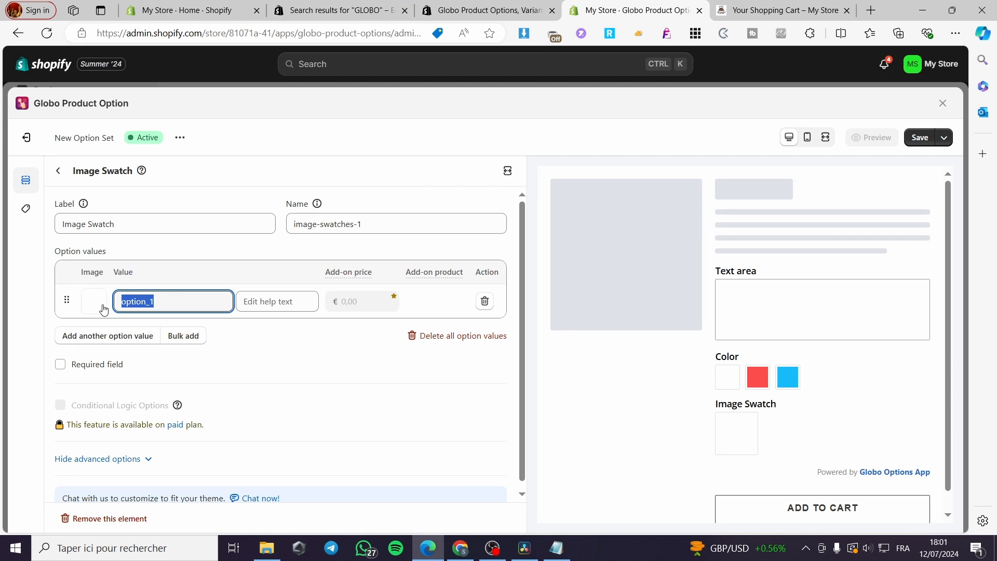
{"action": "type", "text": "s"}
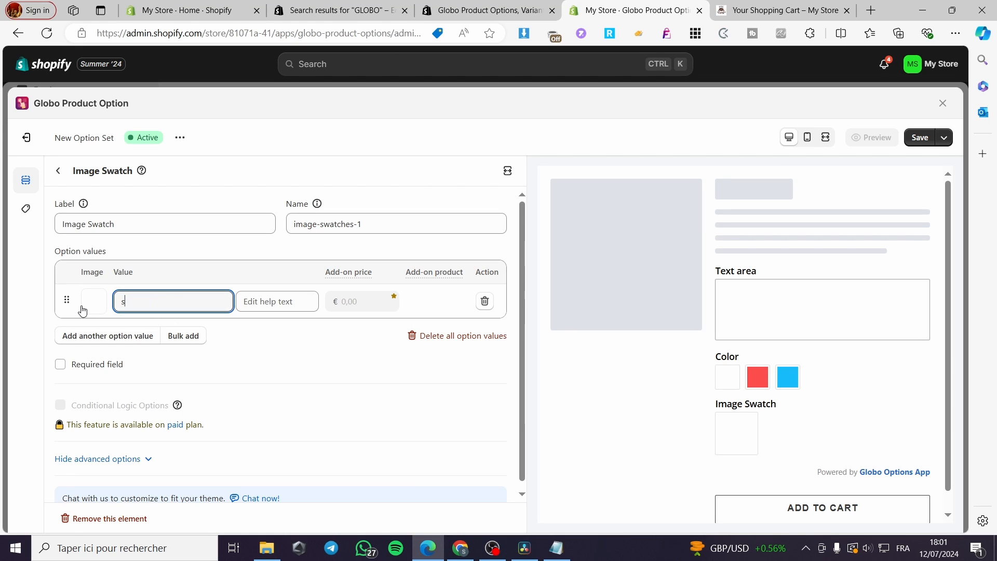
{"action": "type", "text": "et n°"}
{"action": "type", "text": "1"}
{"action": "left_click", "coordinate": [729, 437]}
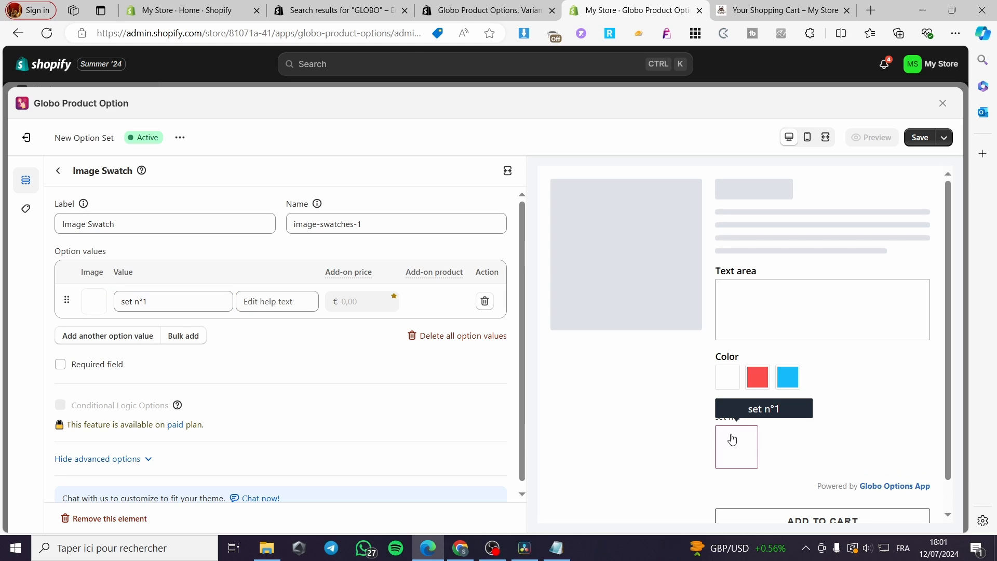
- Replace the swatch image of "set n°1" with the picture 20473 and return to the element list
{"action": "left_click", "coordinate": [87, 304]}
{"action": "double_click", "coordinate": [434, 307]}
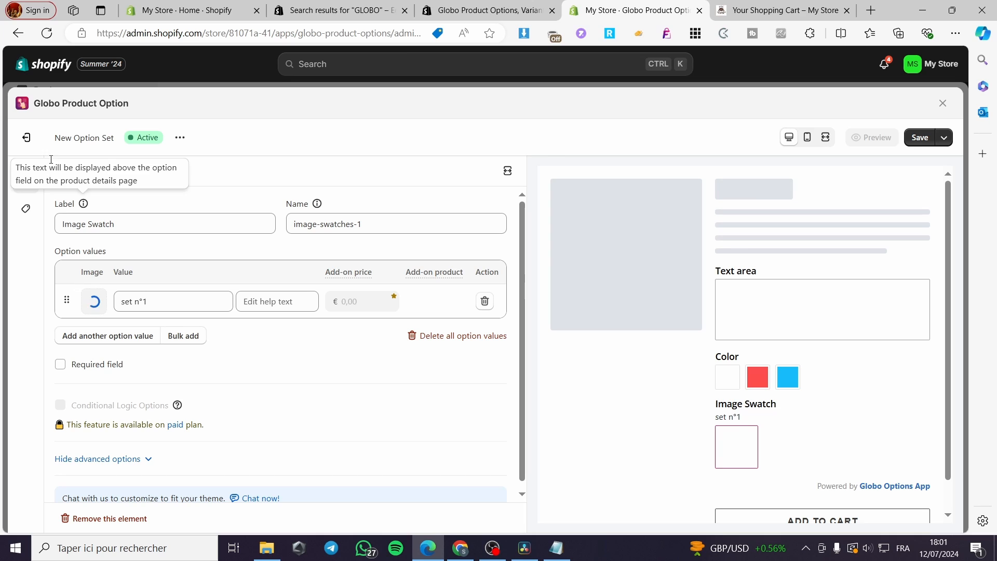
{"action": "left_click", "coordinate": [53, 171]}
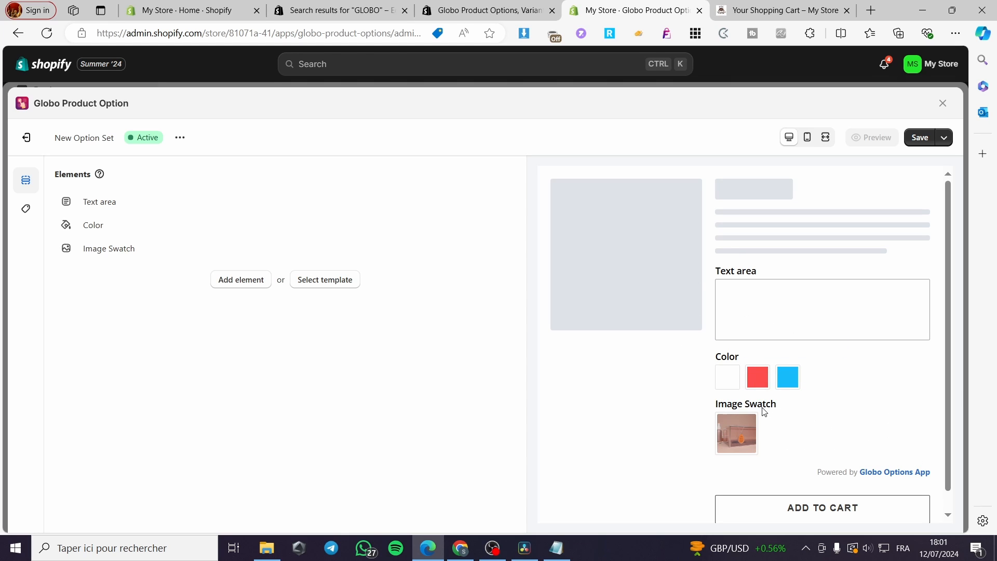
- Try the Ocean blue, White and Red color swatches and the "set n°1" image swatch in the preview
{"action": "left_click", "coordinate": [785, 378]}
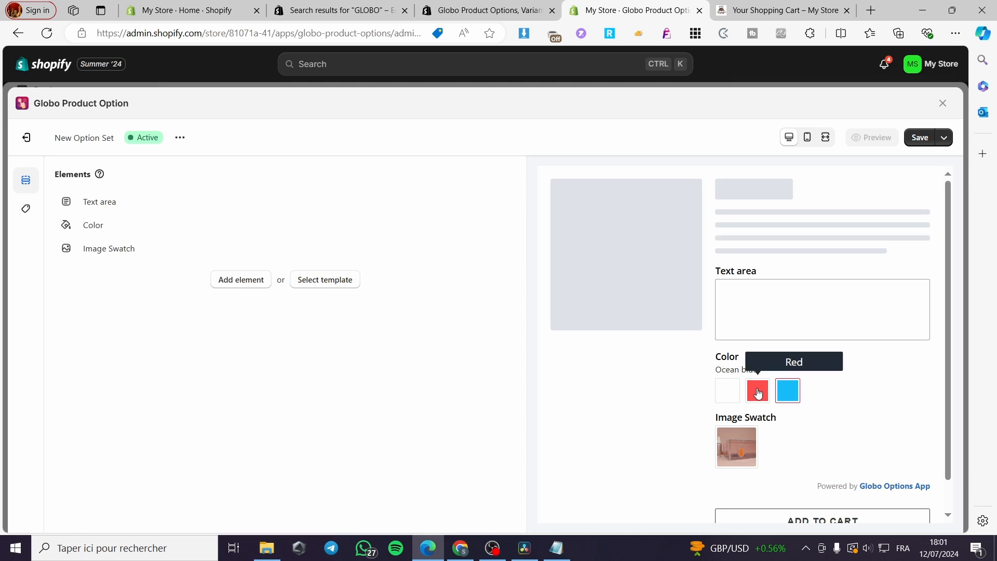
{"action": "left_click", "coordinate": [727, 390]}
{"action": "left_click", "coordinate": [757, 391]}
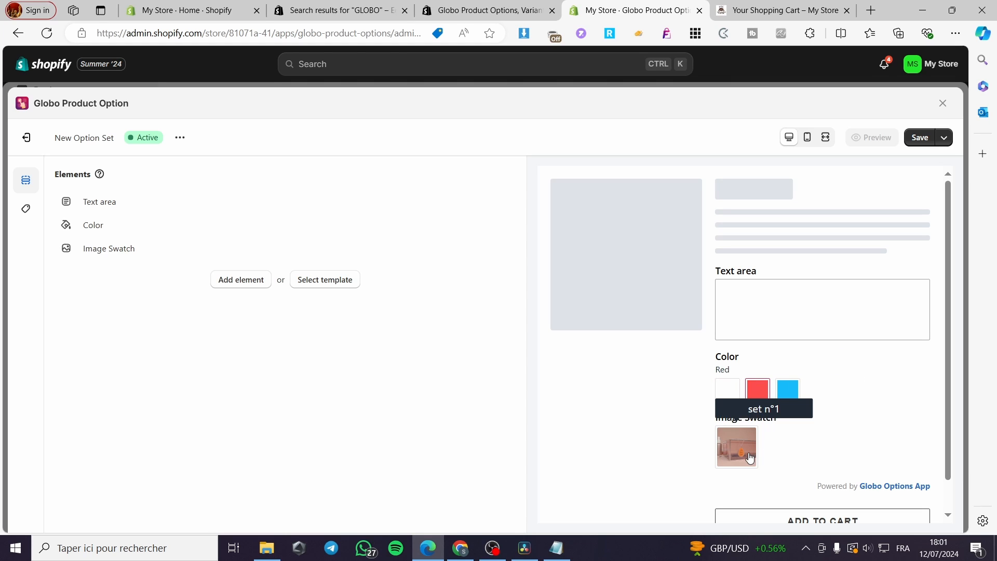
{"action": "left_click", "coordinate": [750, 457]}
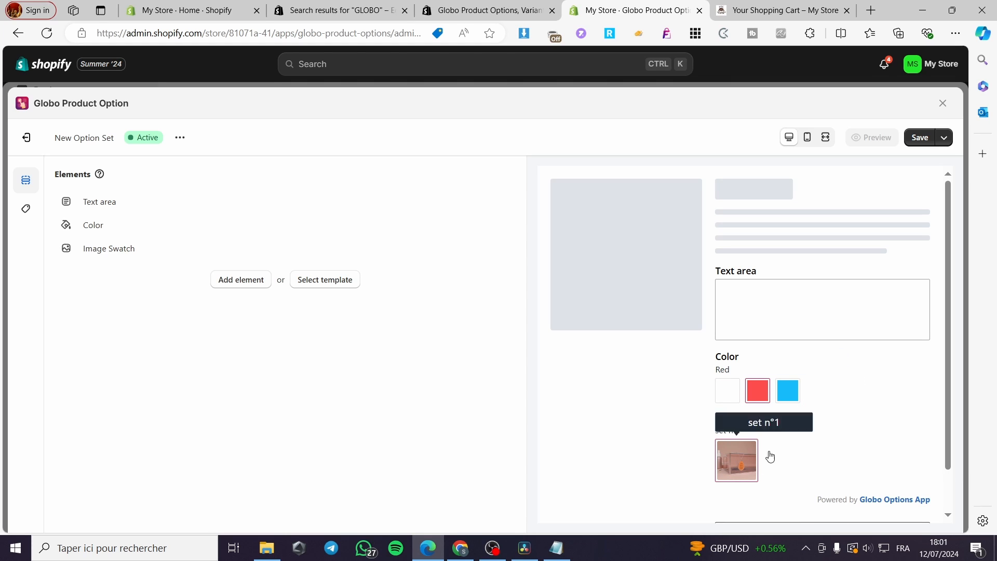
- Set the Image Swatch element's label to "Models"
{"action": "left_click", "coordinate": [125, 249]}
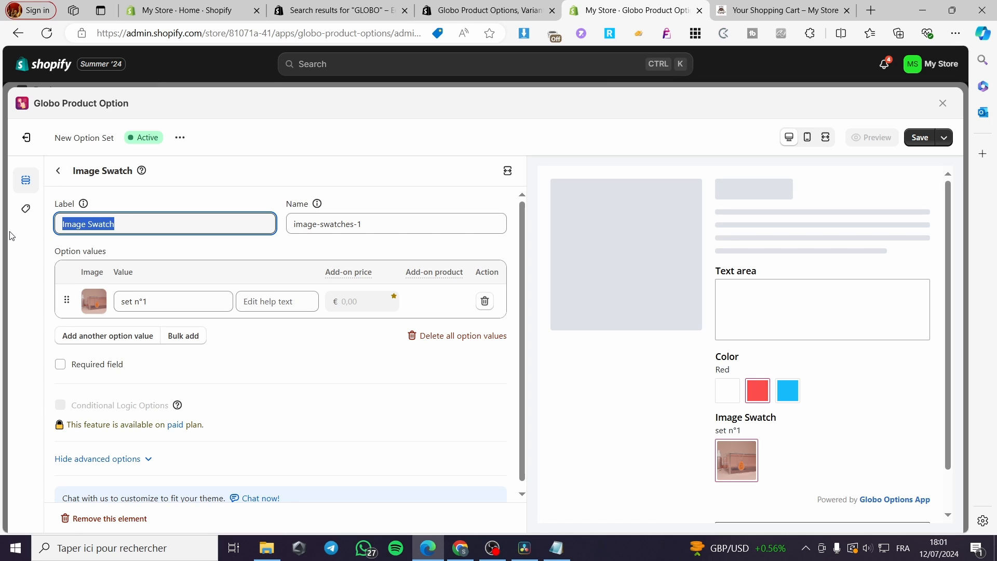
{"action": "type", "text": "Models"}
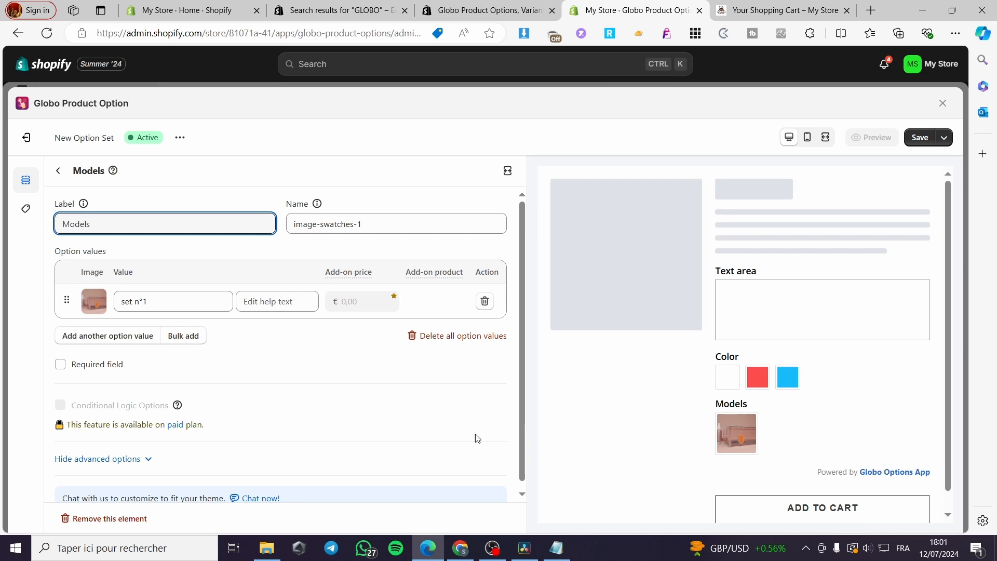
{"action": "left_click", "coordinate": [804, 432]}
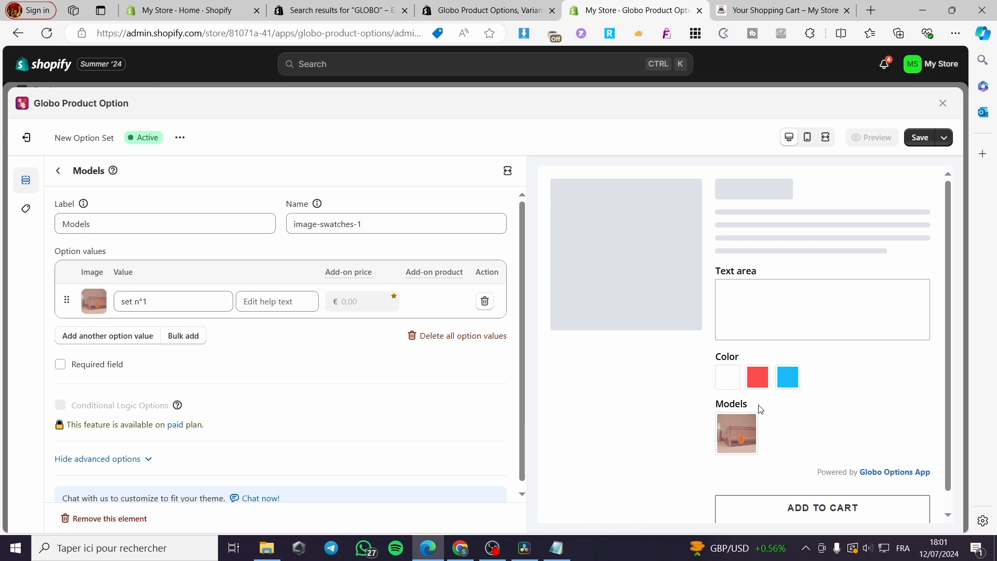
- Change the image swatch element's label to "Styles"
{"action": "left_click", "coordinate": [144, 224]}
{"action": "key", "text": "ctrl+a"}
{"action": "type", "text": "S"}
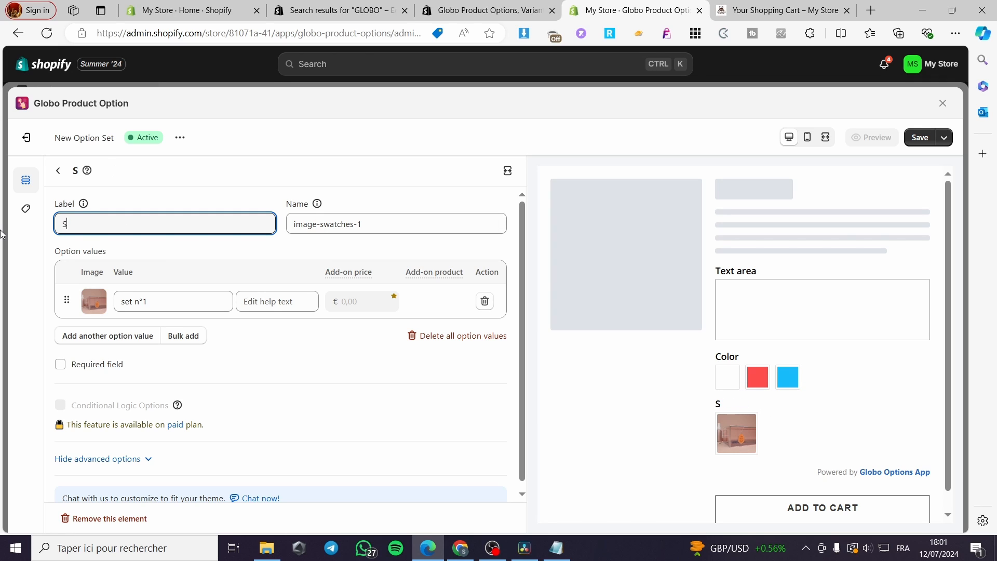
{"action": "type", "text": "tyles"}
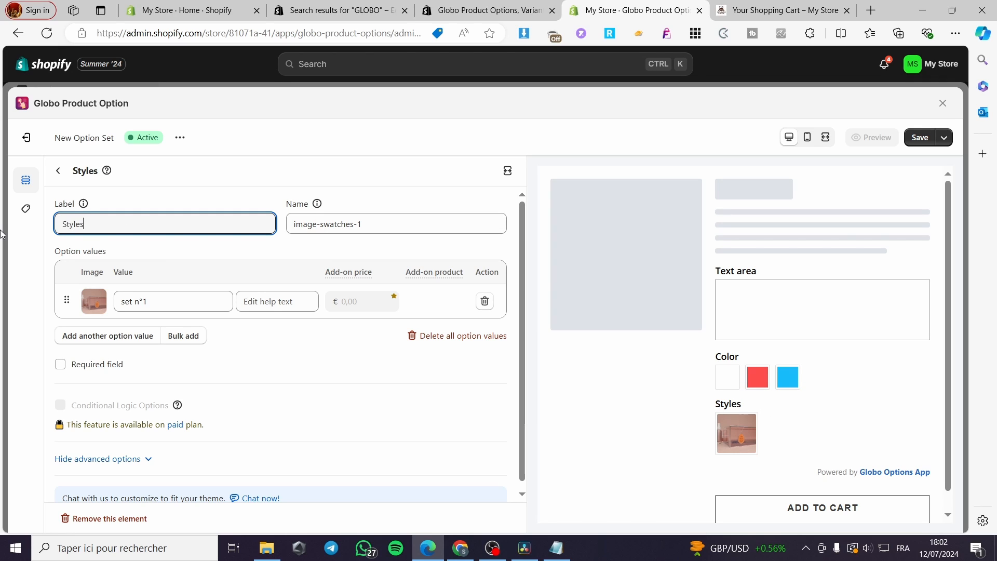
{"action": "left_click", "coordinate": [359, 368]}
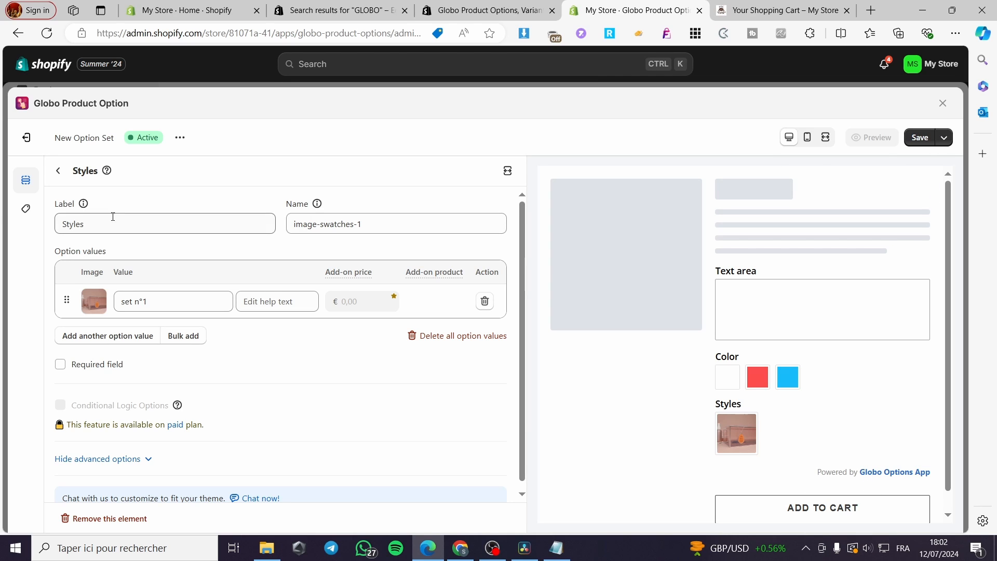
- Open the option set's product selection, switch All products on and off again, and close the full-screen editor
{"action": "left_click", "coordinate": [25, 209]}
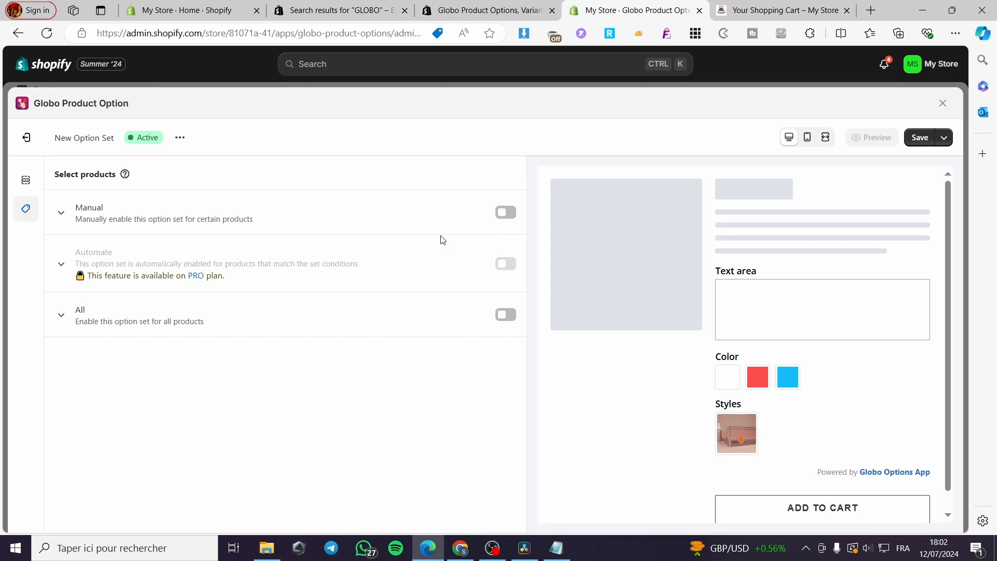
{"action": "left_click", "coordinate": [514, 318]}
{"action": "left_click", "coordinate": [514, 318]}
{"action": "left_click", "coordinate": [943, 103]}
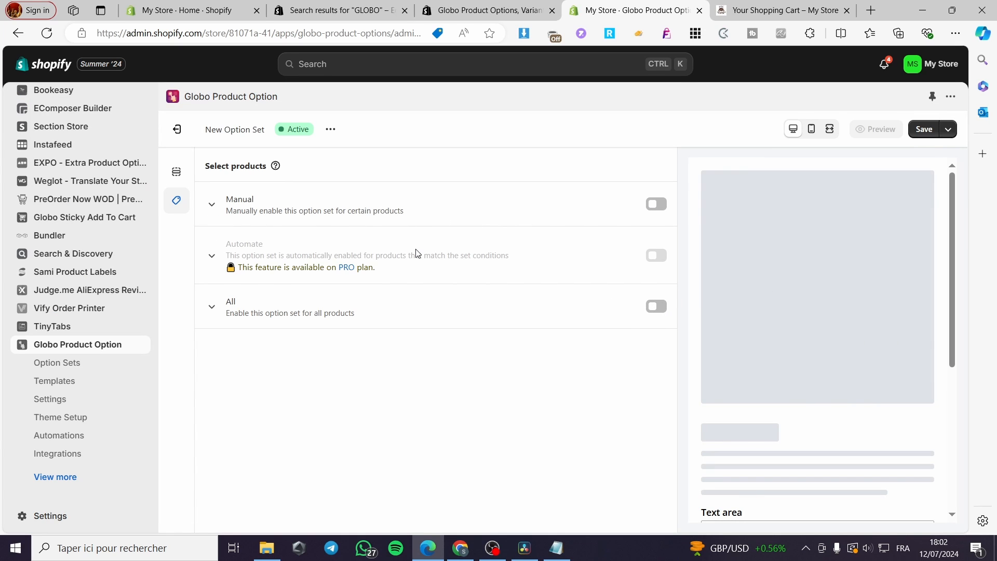